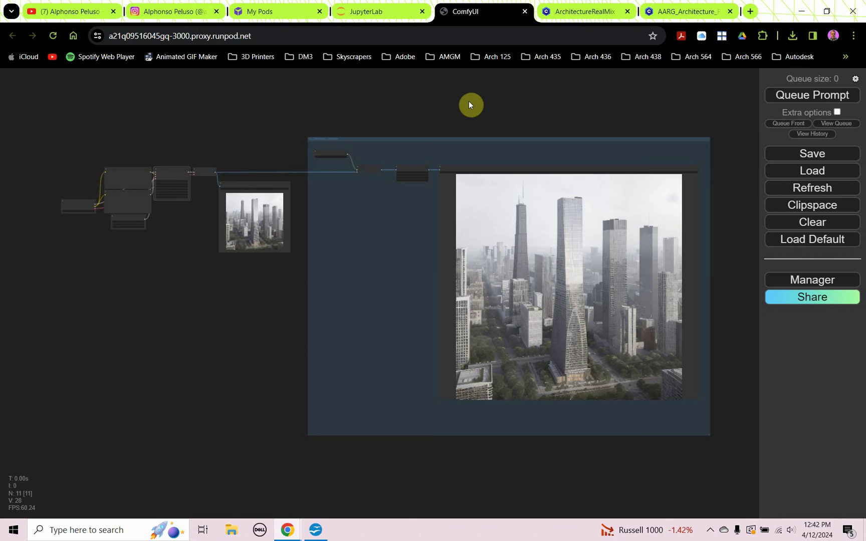
Step: Pan and scroll the ComfyUI canvas to bring the Save Image node into view
scroll(232, 223, "up", 15)
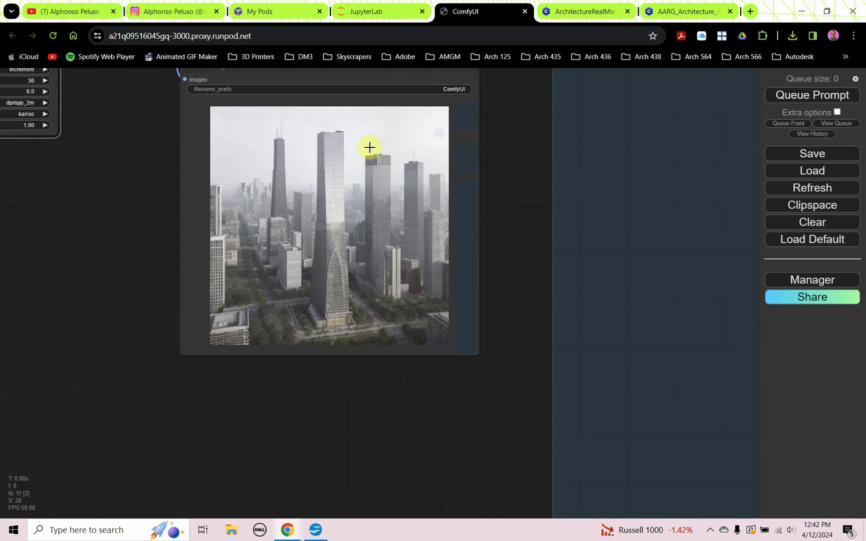
left_click_drag(506, 179, 474, 222)
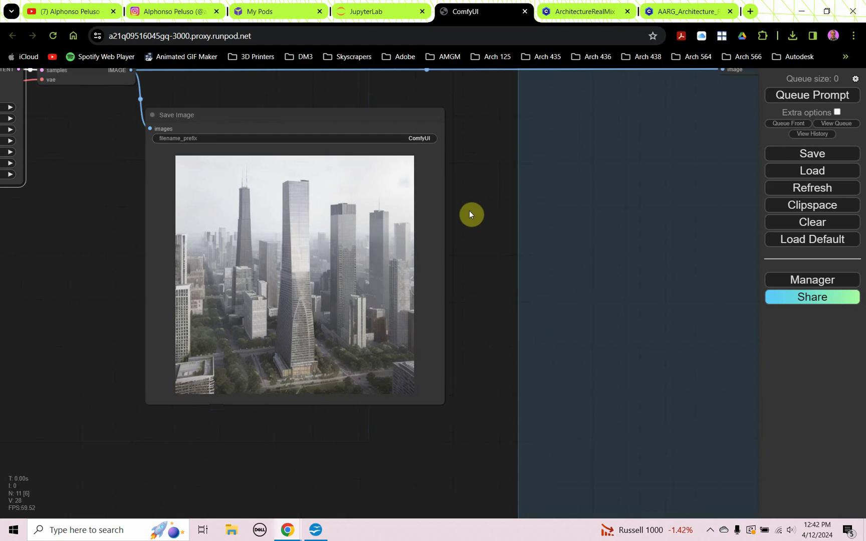
scroll(221, 198, "down", 13)
scroll(206, 202, "down", 2)
scroll(467, 246, "up", 20)
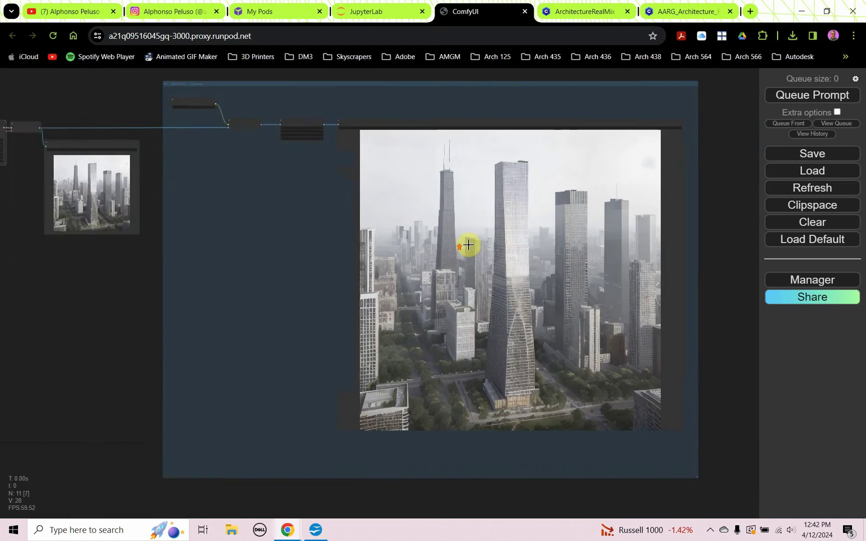
scroll(544, 265, "down", 12)
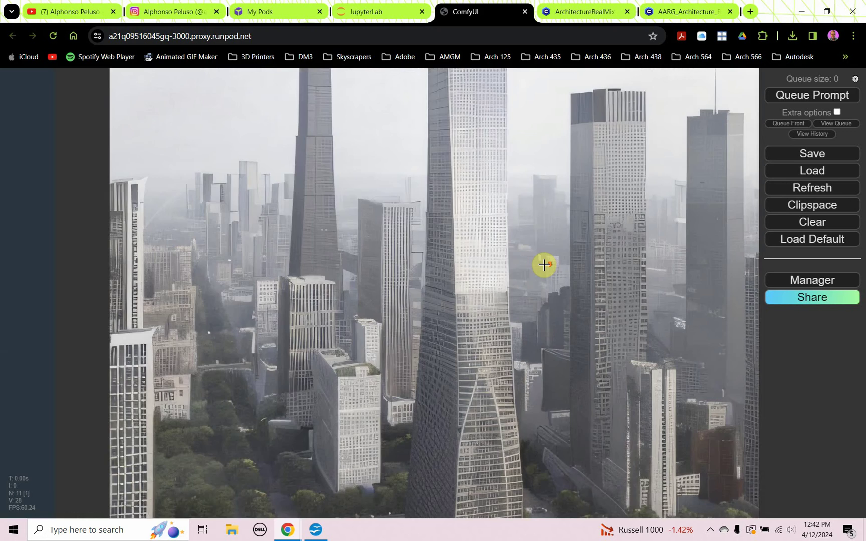
scroll(544, 265, "down", 3)
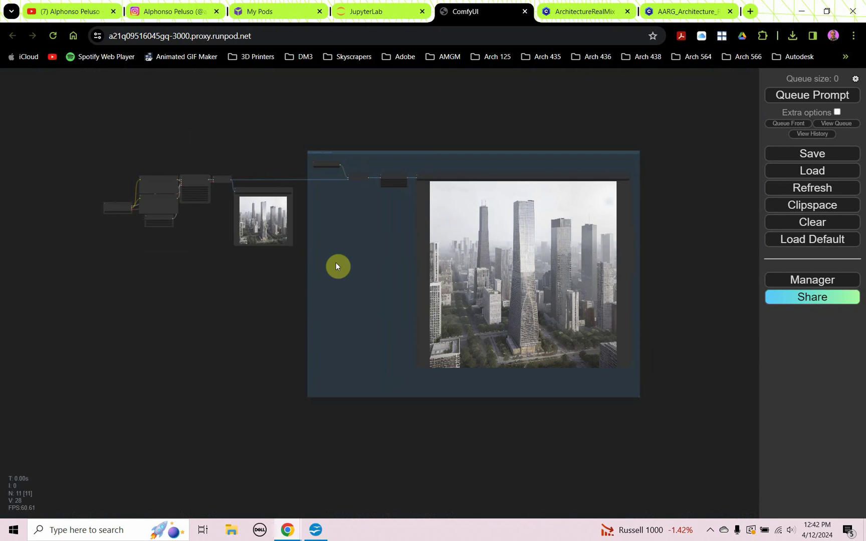
scroll(274, 283, "up", 1)
scroll(275, 279, "up", 1)
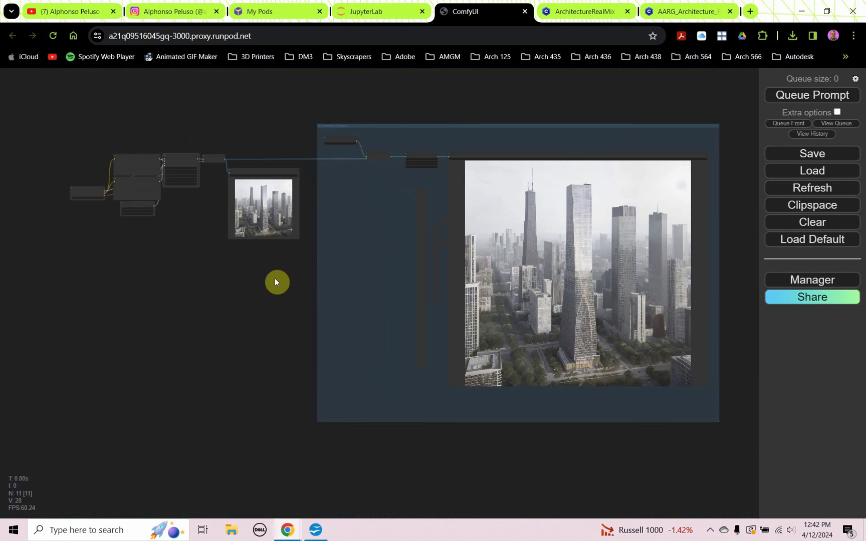
left_click_drag(275, 282, 265, 286)
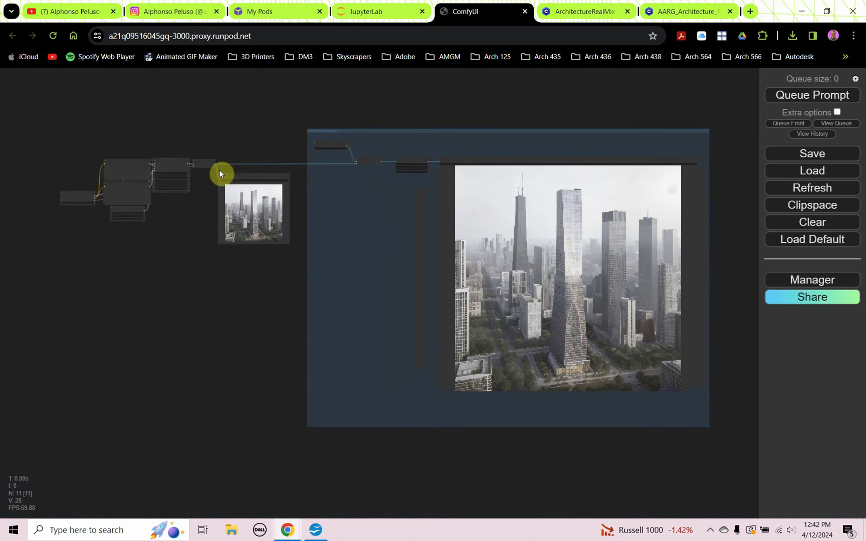
Step: Subscribe to the architecture YouTube channel with notifications set to All
left_click(62, 16)
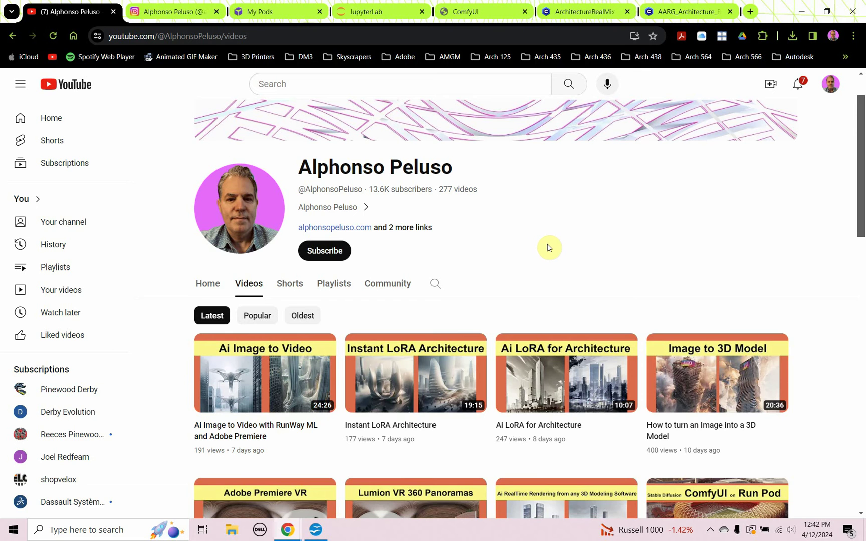
left_click(321, 251)
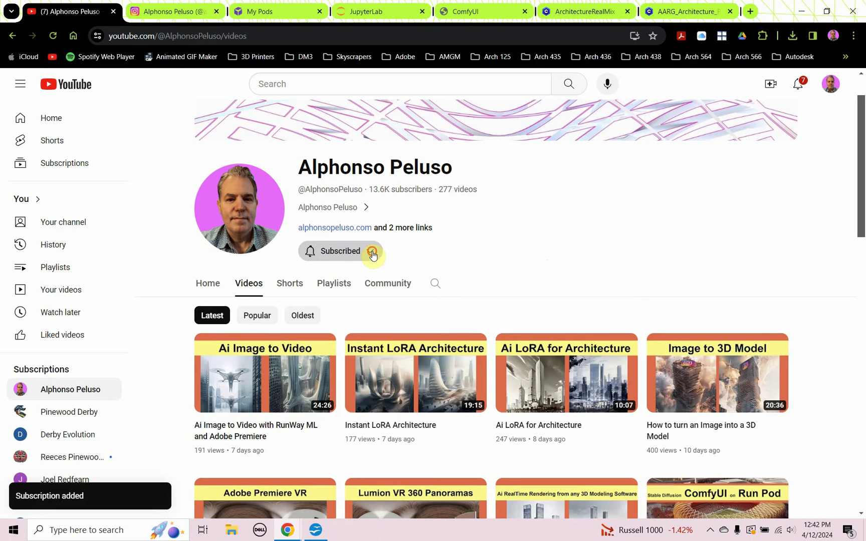
left_click(372, 252)
left_click(352, 275)
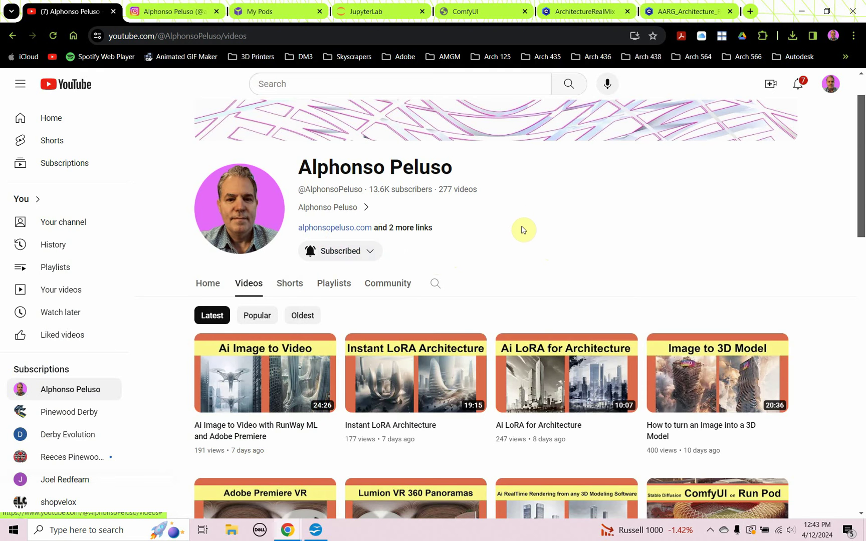
Step: Browse the channel's Videos list, then go to the creator's Instagram profile
scroll(521, 230, "down", 2)
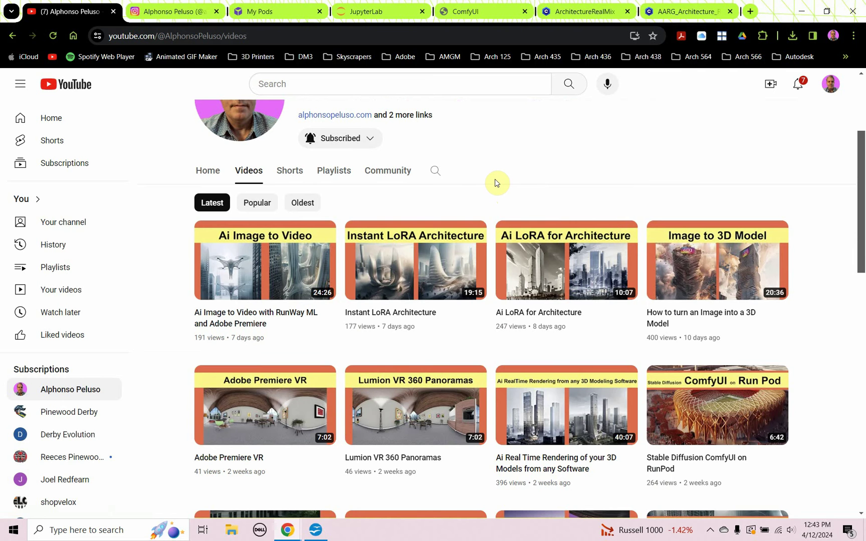
scroll(495, 180, "down", 3)
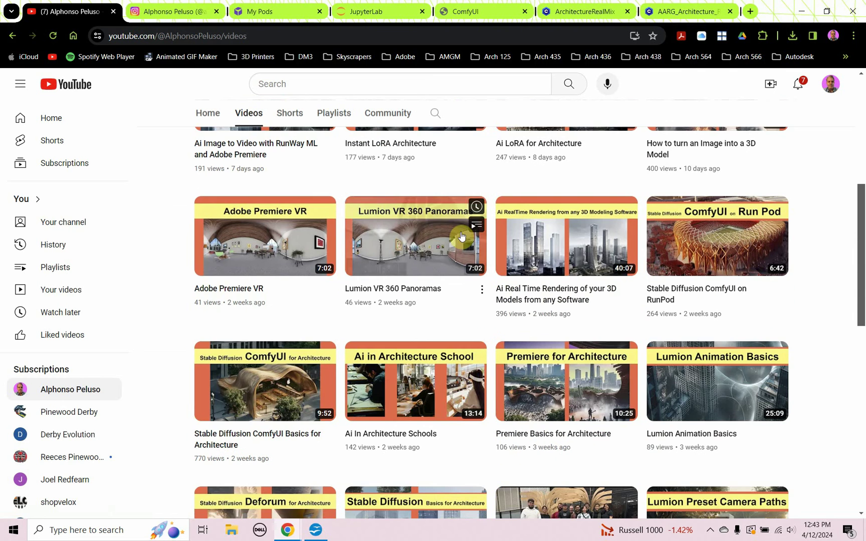
scroll(443, 305, "down", 3)
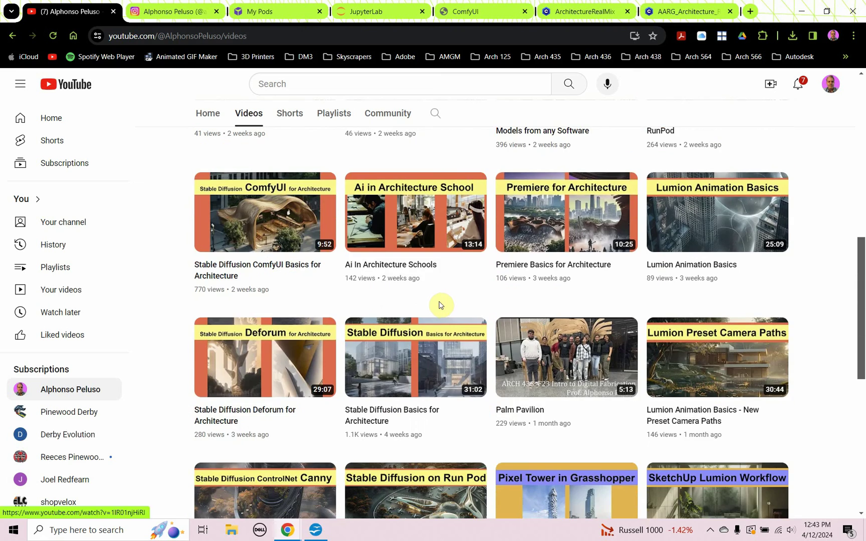
scroll(442, 304, "down", 1)
scroll(443, 305, "down", 6)
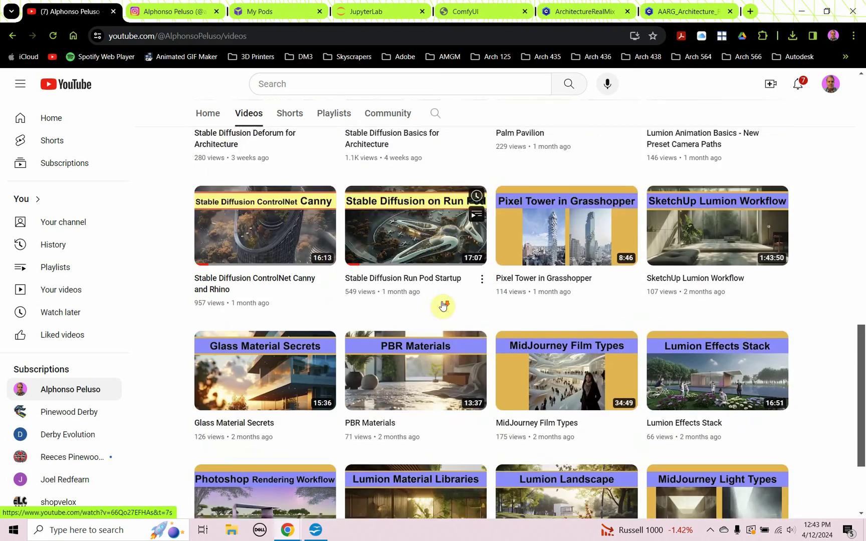
scroll(442, 305, "up", 15)
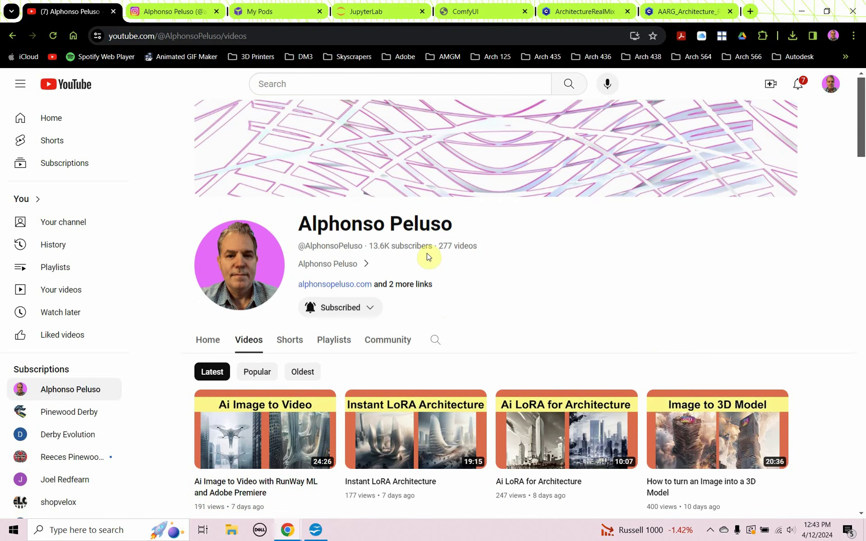
left_click(172, 18)
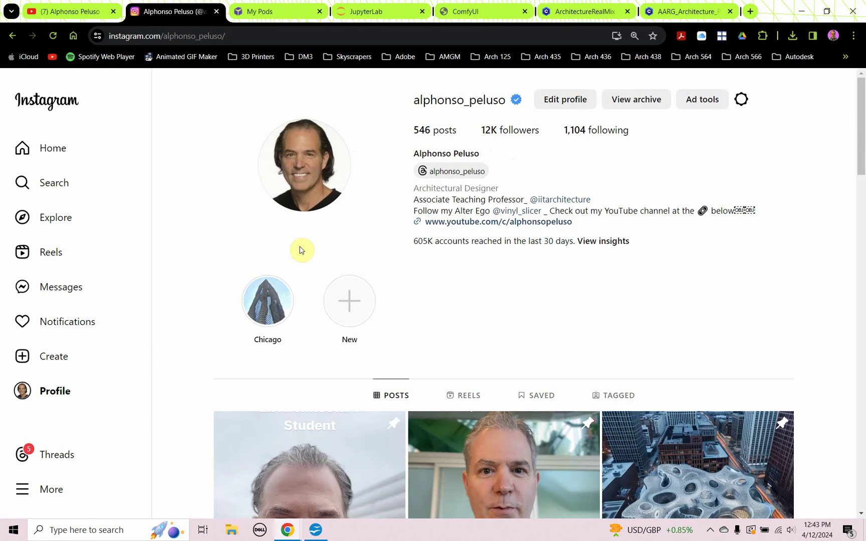
scroll(245, 272, "down", 7)
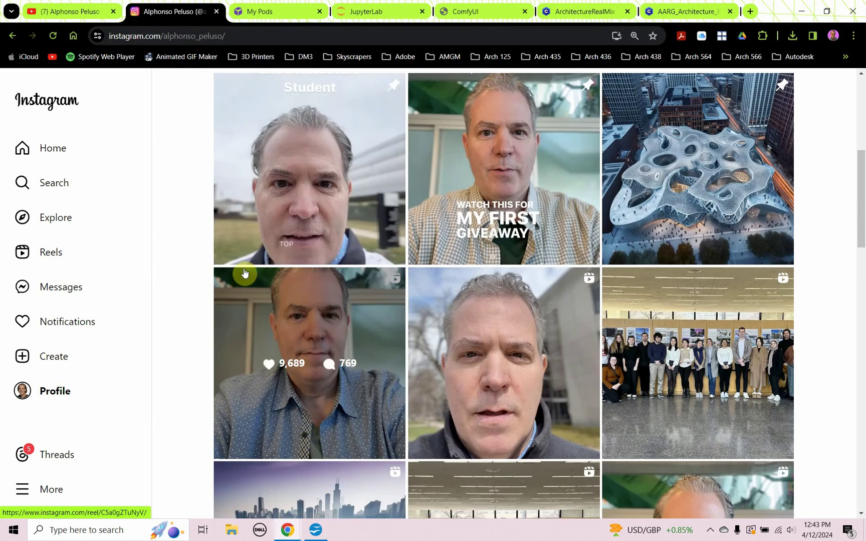
scroll(245, 273, "down", 7)
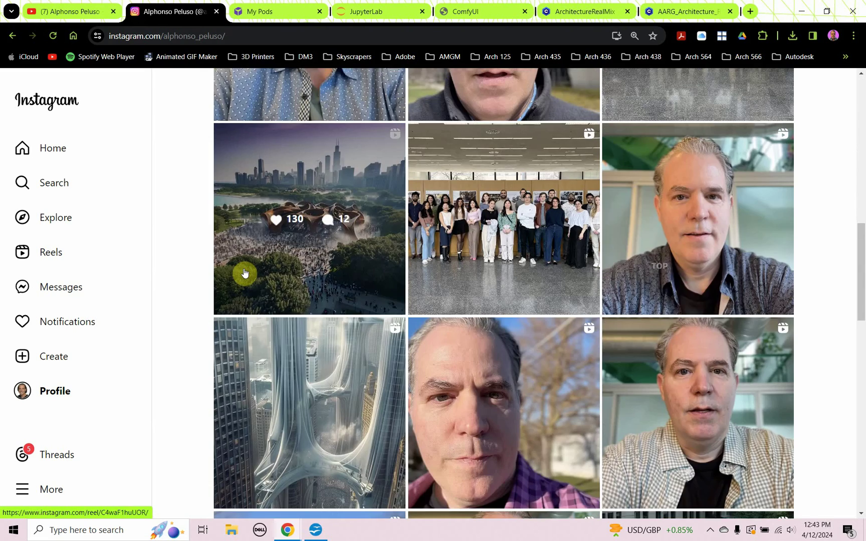
scroll(245, 273, "up", 9)
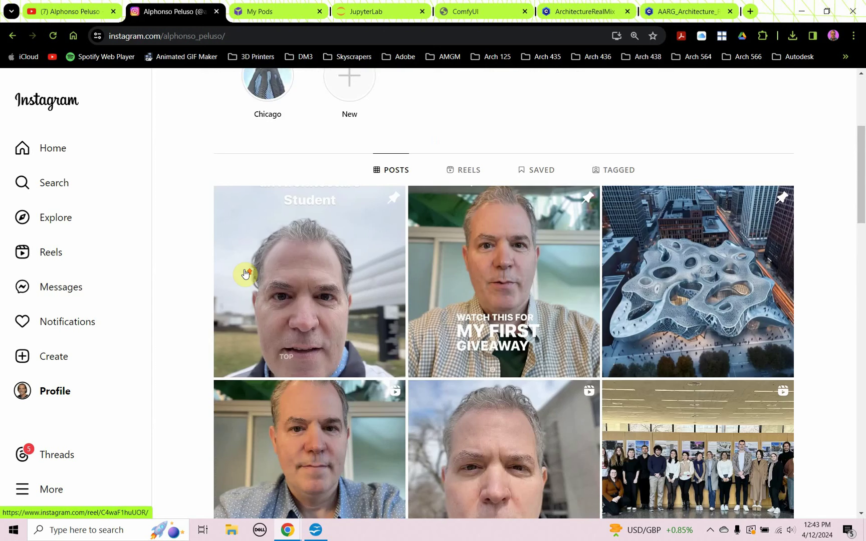
scroll(246, 273, "up", 5)
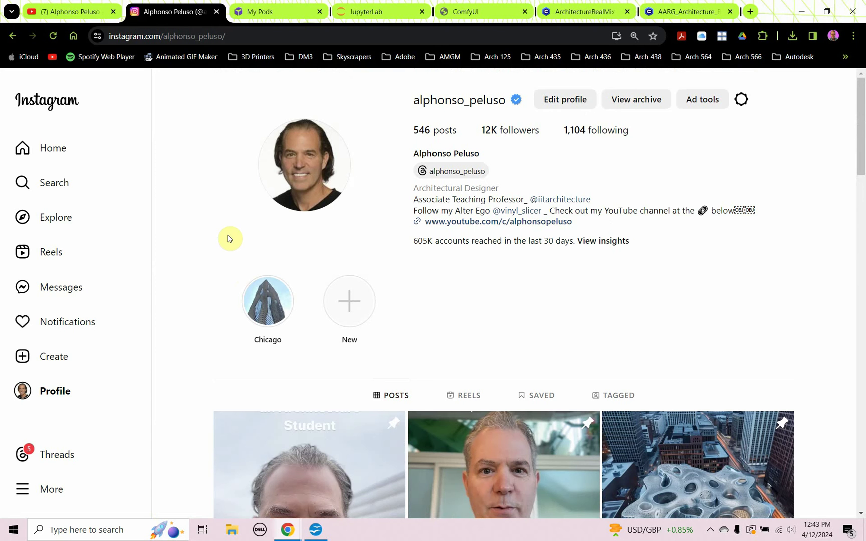
Step: Rerun the ComfyUI workflow to render a new tall glass office tower image
left_click(464, 11)
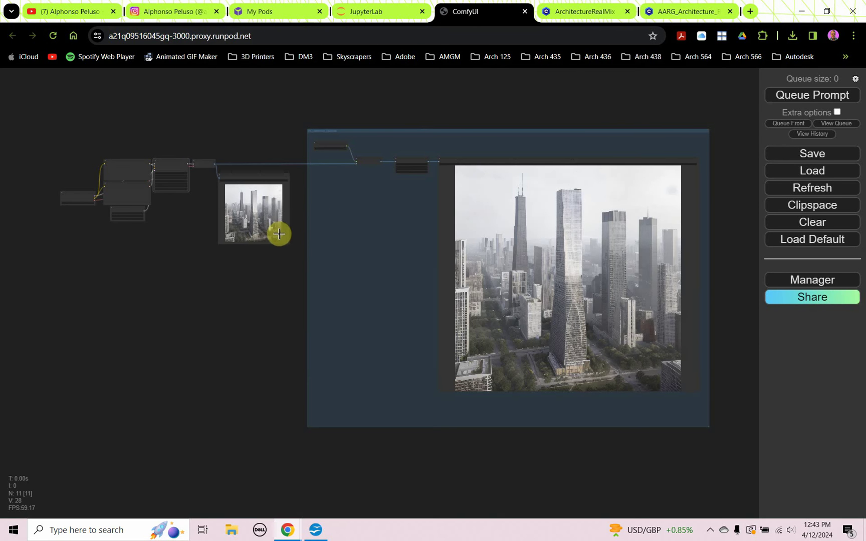
left_click(771, 101)
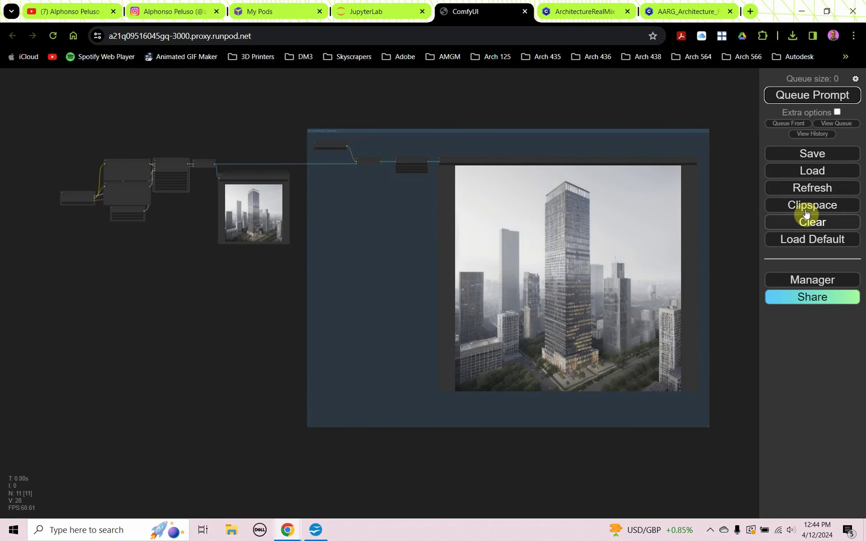
Step: Load the default ComfyUI workflow and centre its nodes in view
left_click(816, 237)
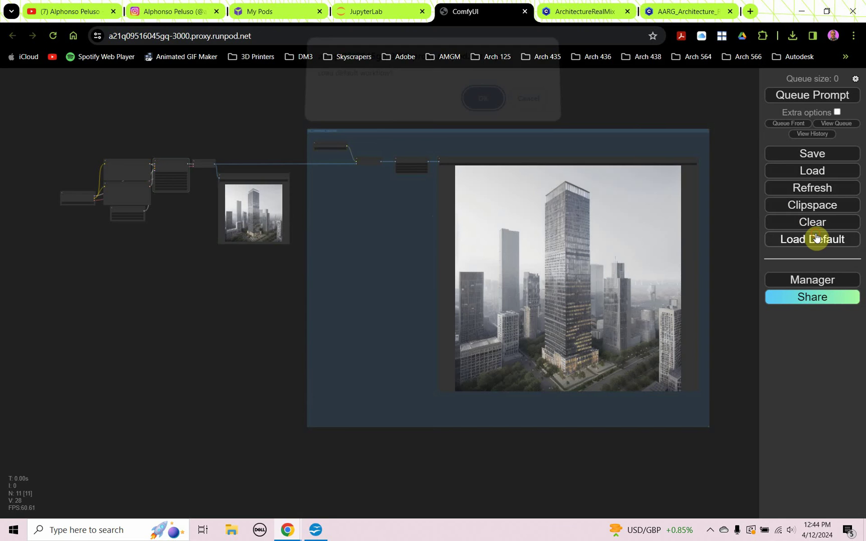
left_click(482, 104)
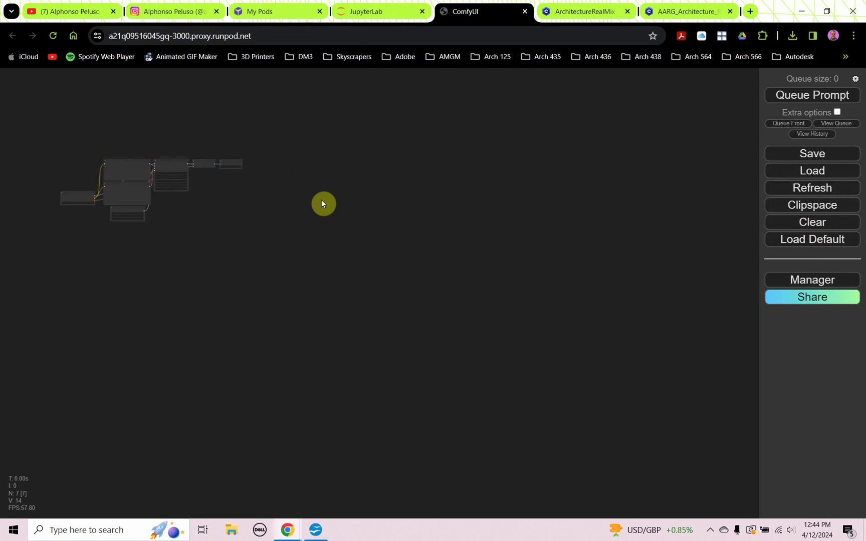
left_click_drag(323, 203, 471, 251)
scroll(341, 222, "up", 5)
scroll(341, 222, "up", 11)
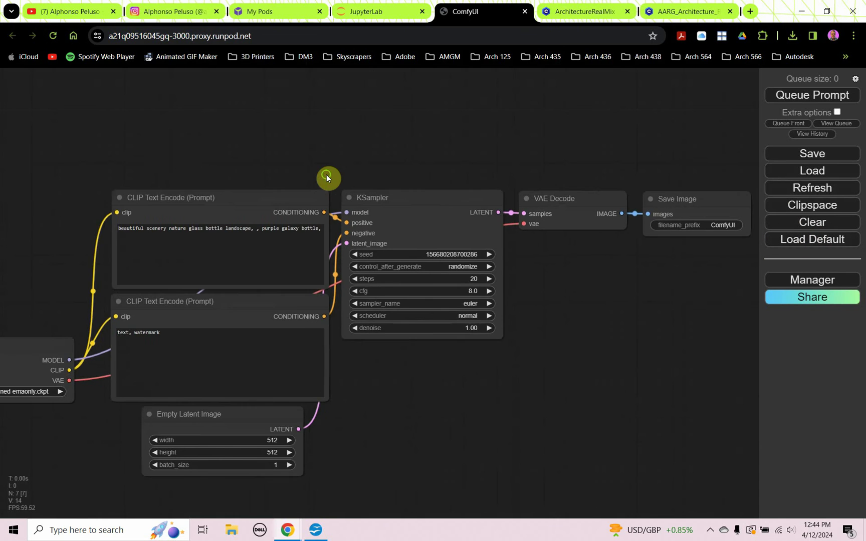
left_click_drag(326, 175, 358, 164)
scroll(359, 162, "down", 2)
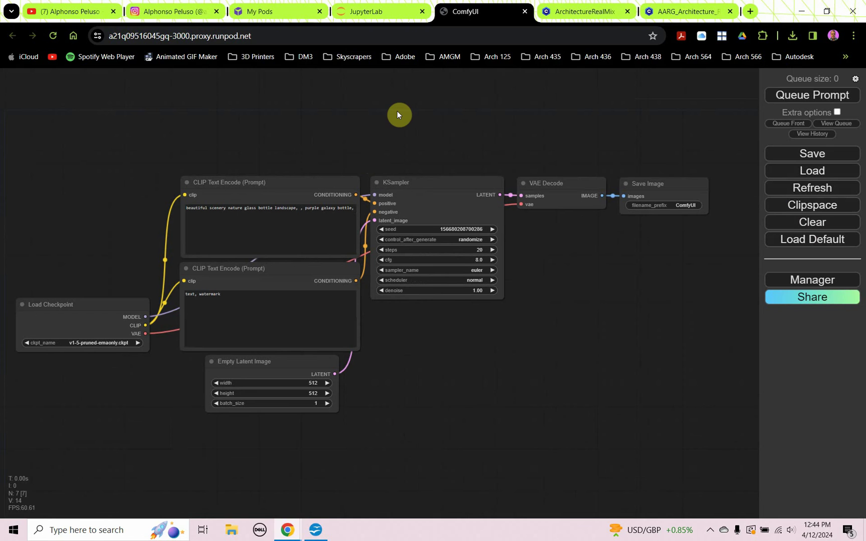
Step: Run the default workflow, then switch the checkpoint to architecturerealmix_v11.safetensors
left_click(782, 95)
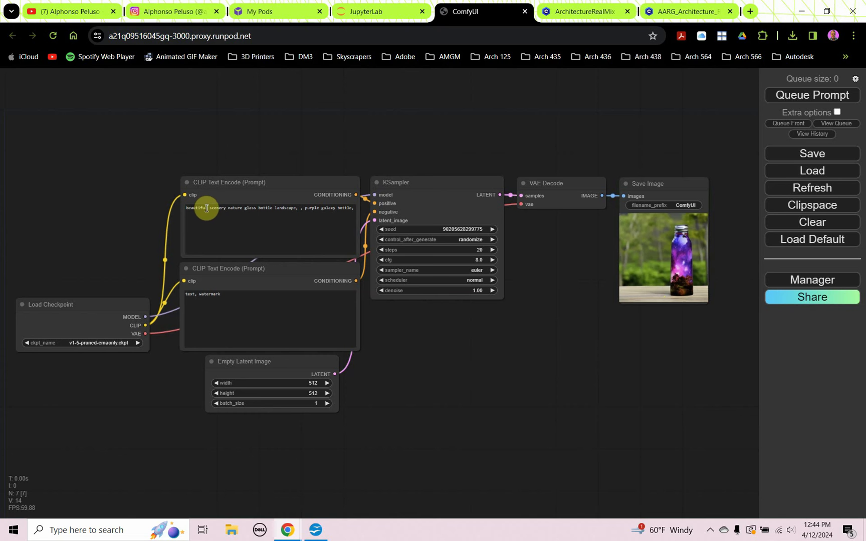
left_click(80, 345)
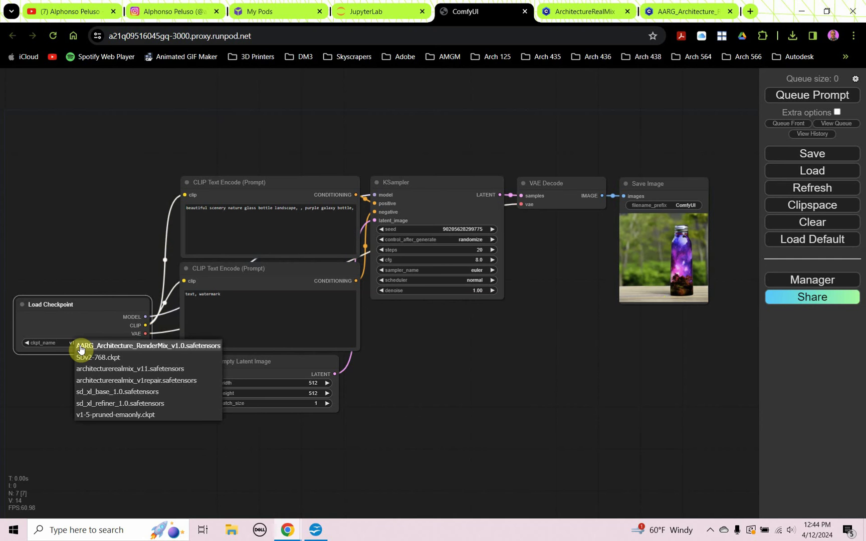
left_click(128, 369)
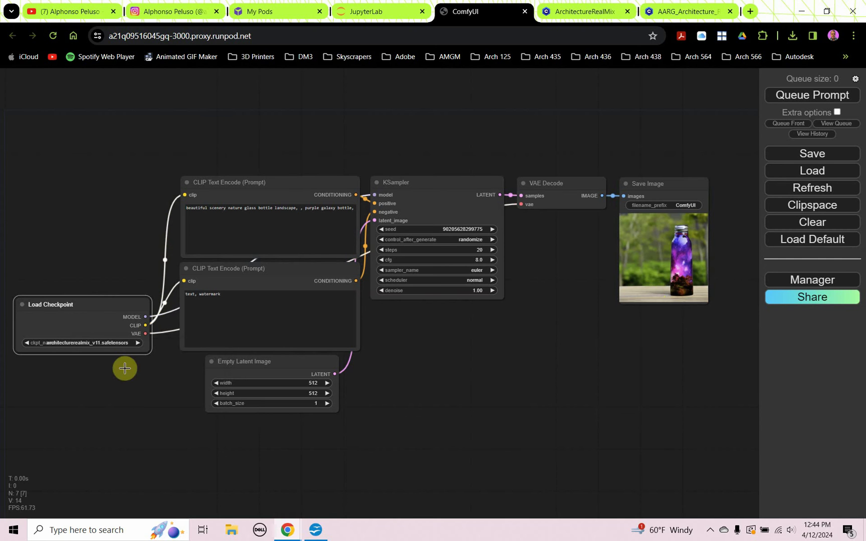
Step: View the Civitai ArchitectureRealMix page at v1.1, a 1.99 GB checkpoint merge
left_click(556, 16)
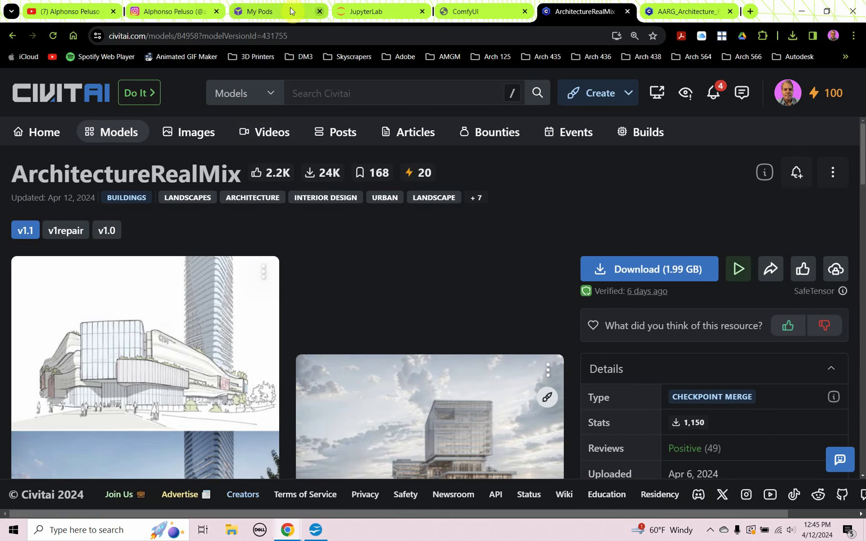
Step: Paste the Chicago steel-and-glass skyscraper prompt from Writer over the positive prompt
left_click(455, 13)
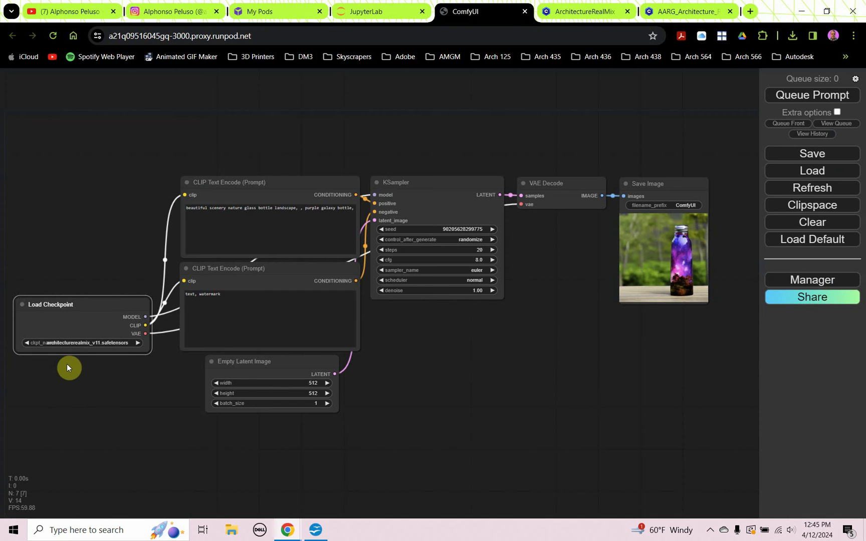
scroll(63, 358, "up", 4)
scroll(63, 359, "down", 2)
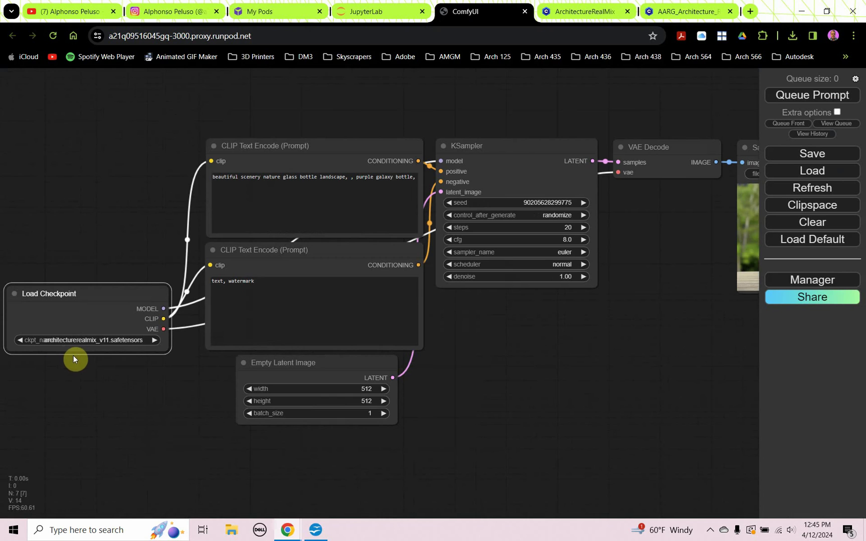
left_click(312, 534)
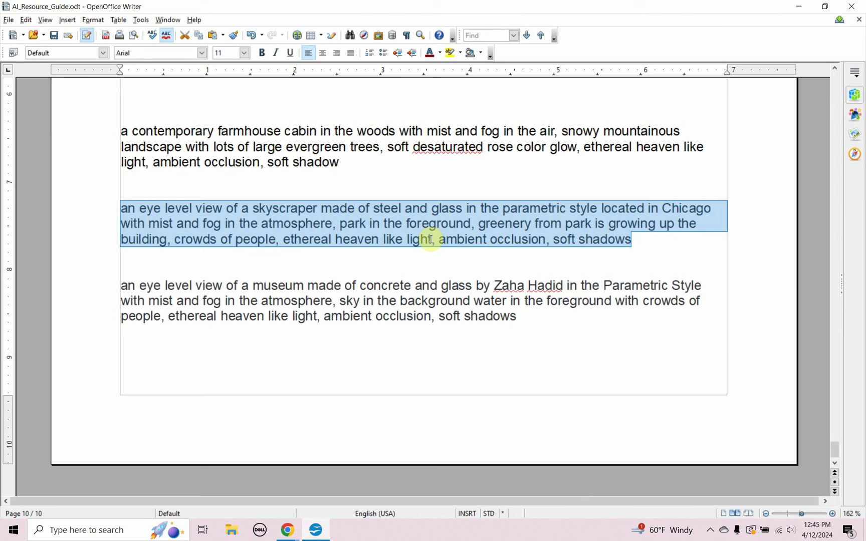
left_click(799, 6)
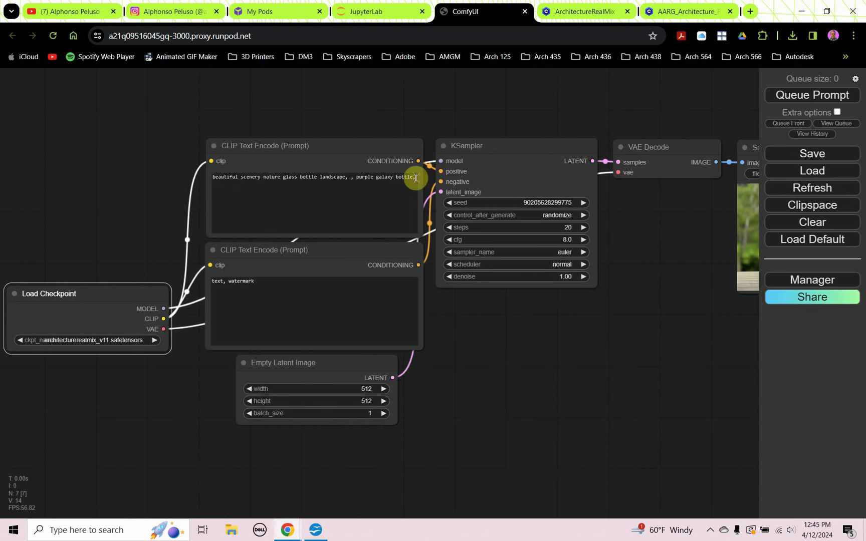
left_click_drag(414, 178, 176, 180)
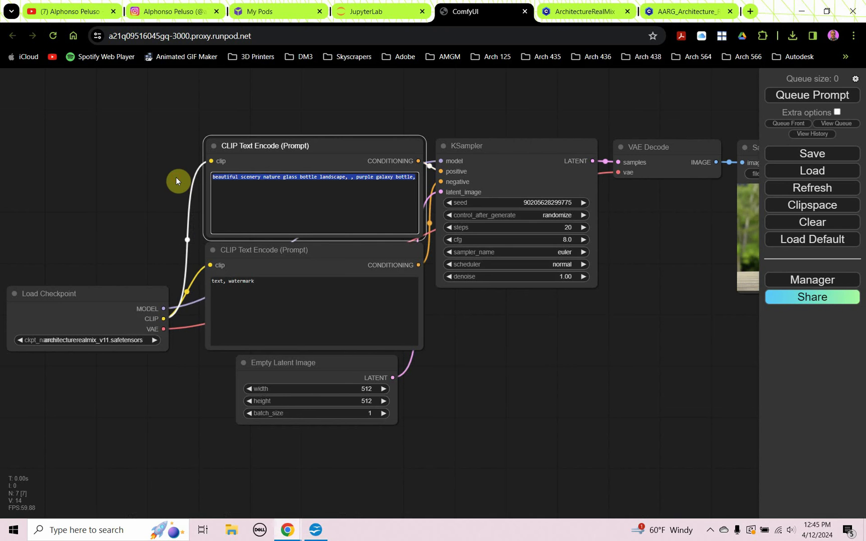
type("an eye level view of a skyscraper made of steel and glass in the parametric style located in Chicago with mist and fog in the atmosphere, park in the foreground, greenery from park is growing up the building, crowds of people, ethereal heaven like light, ambient occlusion, soft shadows")
Step: Zoom and pan the canvas to review the whole workflow with the new prompt
scroll(199, 195, "up", 5)
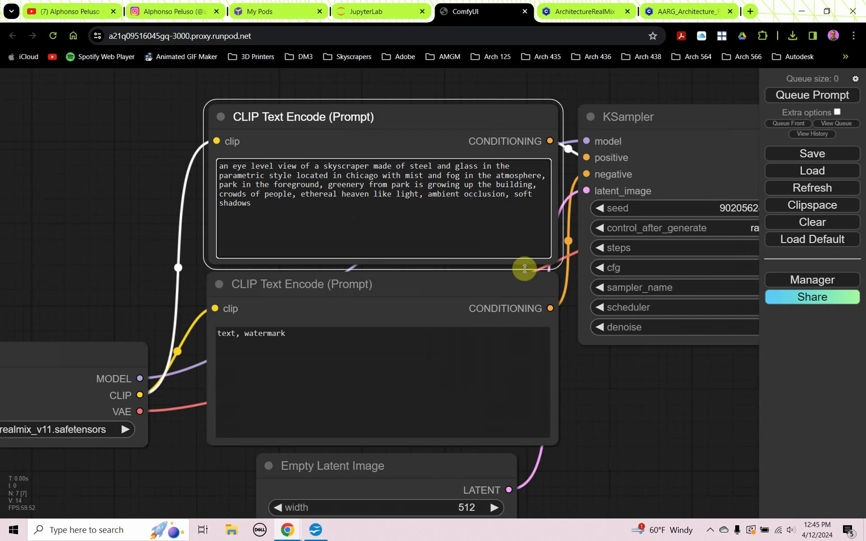
scroll(681, 401, "up", 3)
scroll(680, 406, "down", 1)
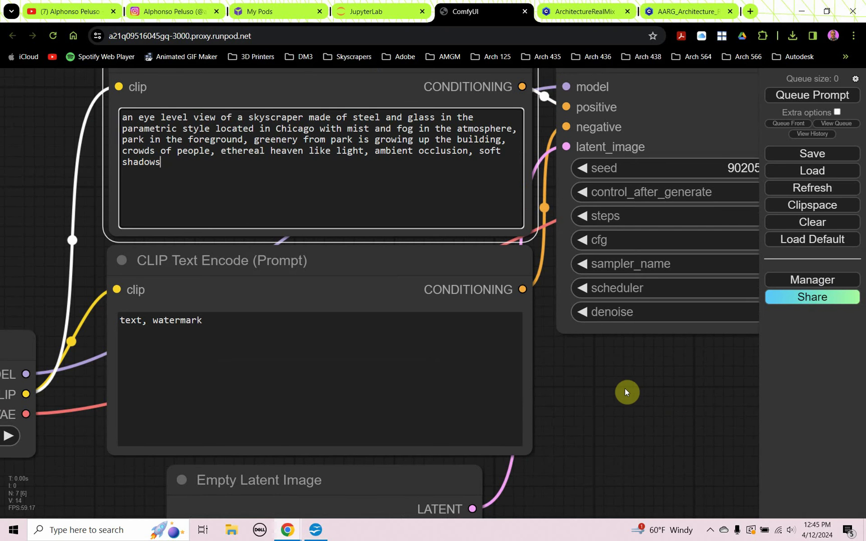
scroll(624, 388, "down", 8)
left_click_drag(631, 388, 493, 376)
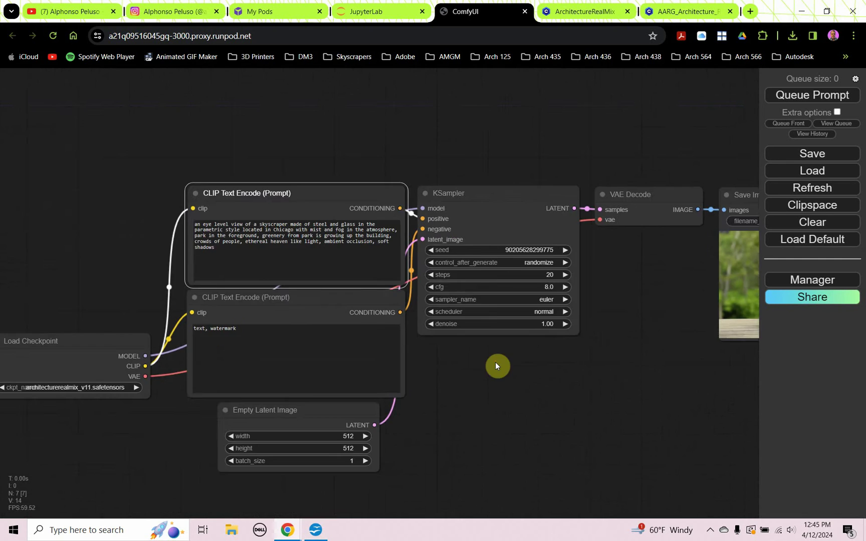
scroll(373, 344, "down", 5)
scroll(396, 332, "up", 6)
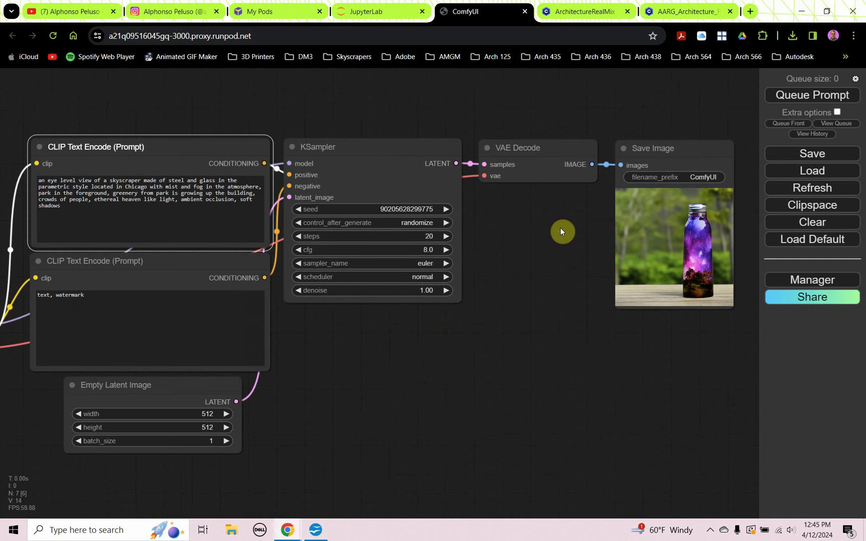
Step: Run the workflow, dismiss the MetadataIncompleteBuffer checkpoint error, and reopen the ArchitectureRealMix page
left_click(790, 95)
scroll(498, 320, "down", 3)
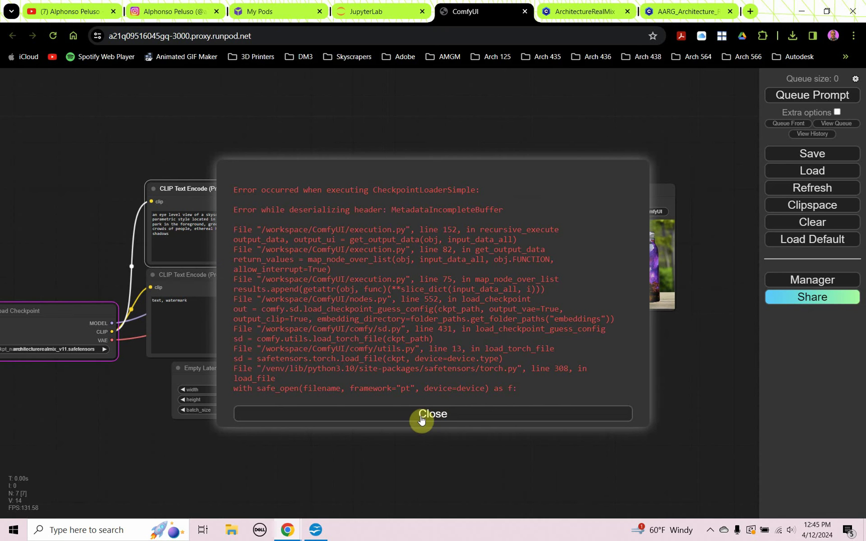
left_click(390, 420)
left_click_drag(42, 400, 154, 381)
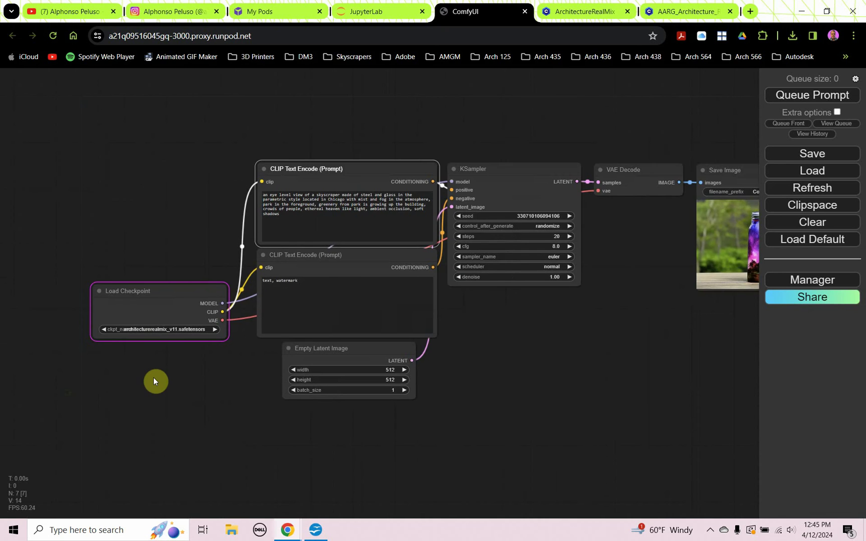
scroll(161, 334, "up", 10)
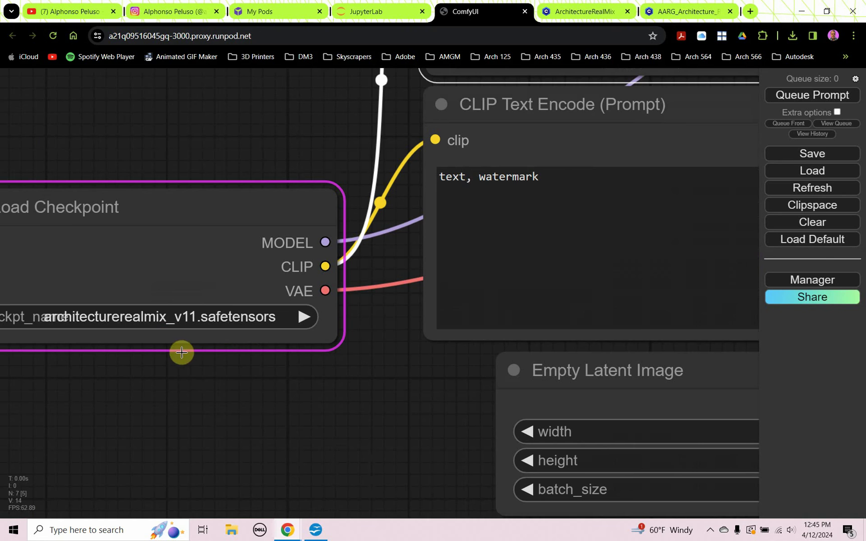
left_click(563, 12)
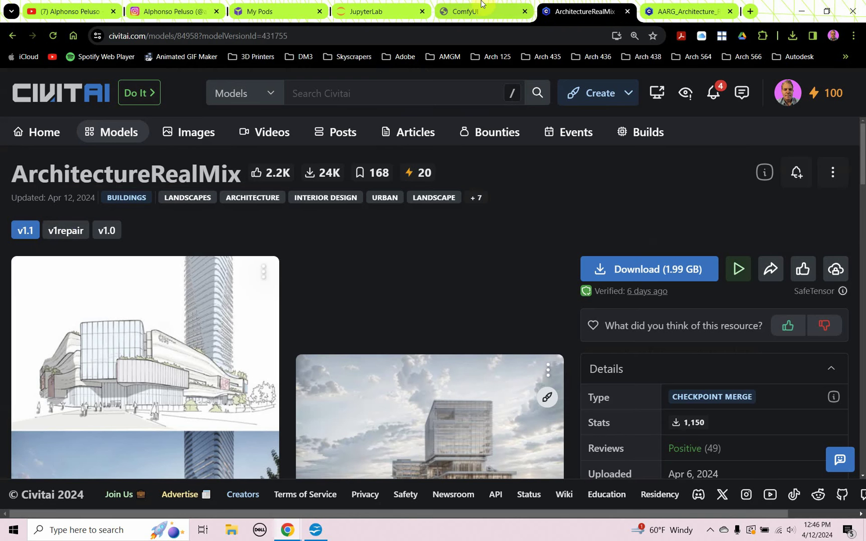
Step: Check the v1repair version (3.95 GB, SD 1.5), then list ComfyUI's available checkpoints
left_click(76, 234)
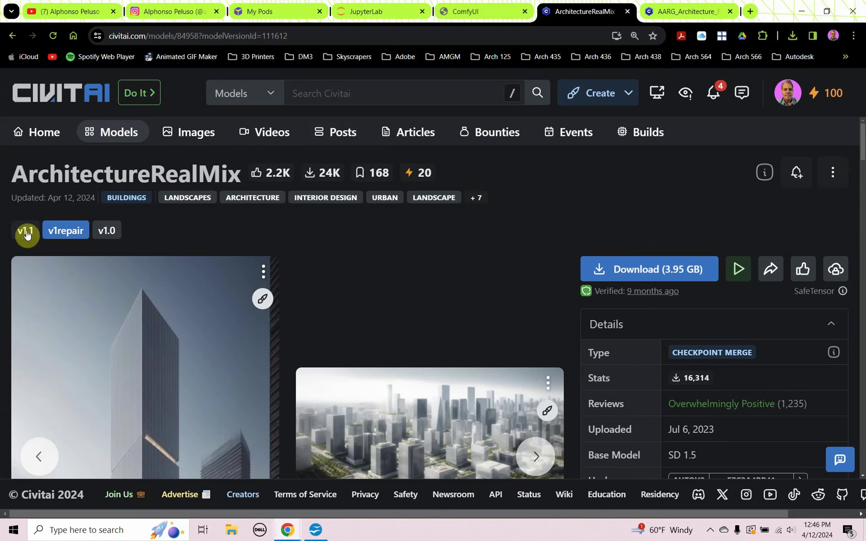
left_click(456, 14)
left_click(210, 317)
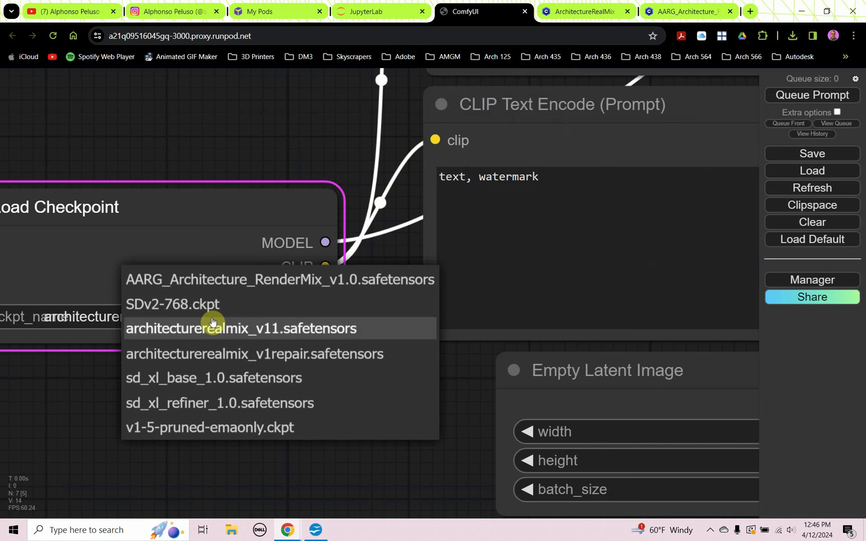
Step: Switch the checkpoint to architecturerealmix_v1repair and run the workflow with Ctrl+Enter
left_click(223, 353)
scroll(223, 353, "down", 10)
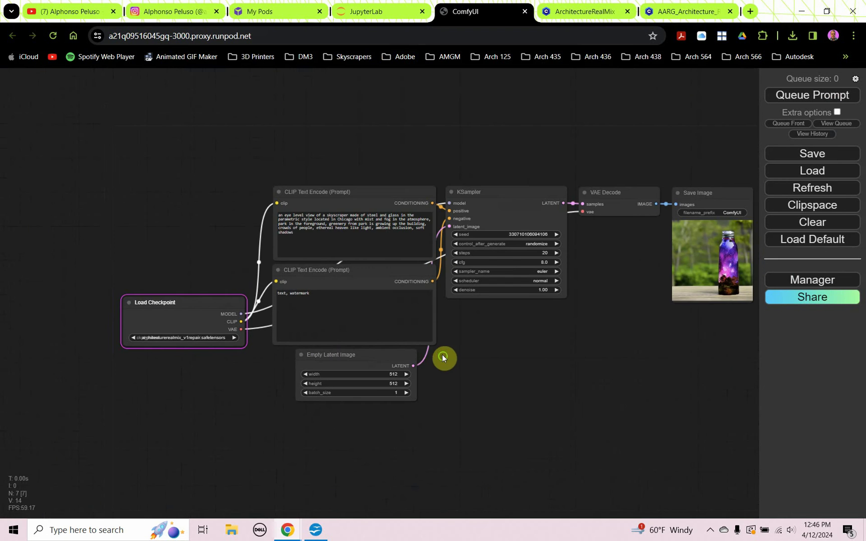
left_click_drag(445, 358, 368, 375)
key("ctrl+Return")
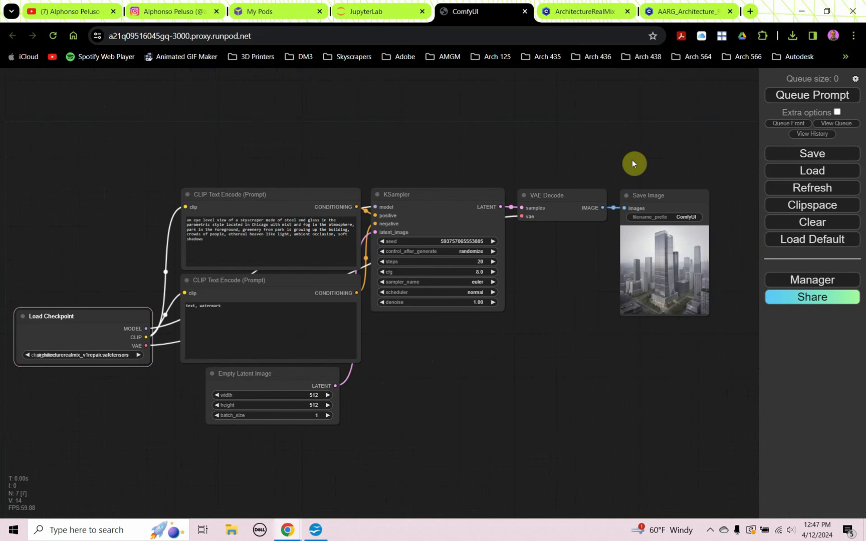
left_click_drag(490, 308, 462, 301)
scroll(461, 301, "up", 1)
scroll(501, 229, "up", 12)
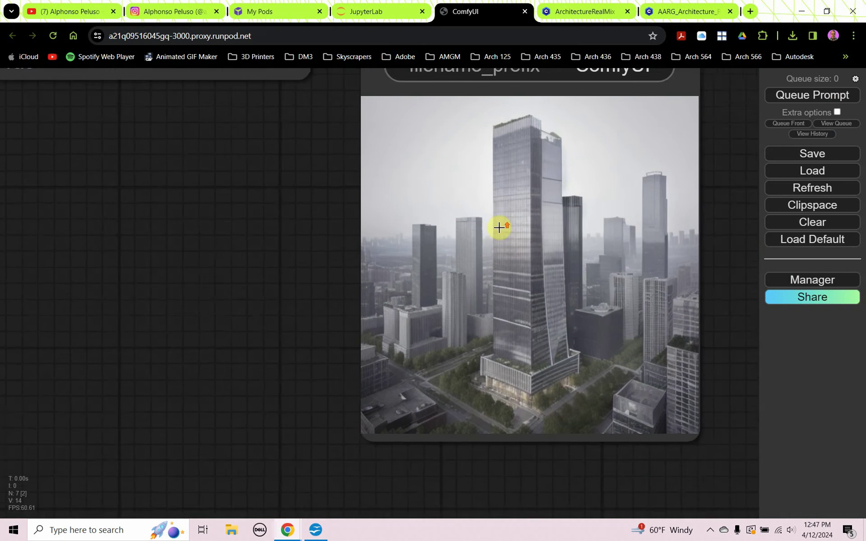
scroll(296, 261, "down", 10)
Step: Set KSampler to 30 steps, dpmpp_2m sampler and karras scheduler
left_click_drag(232, 268, 584, 269)
scroll(219, 303, "up", 3)
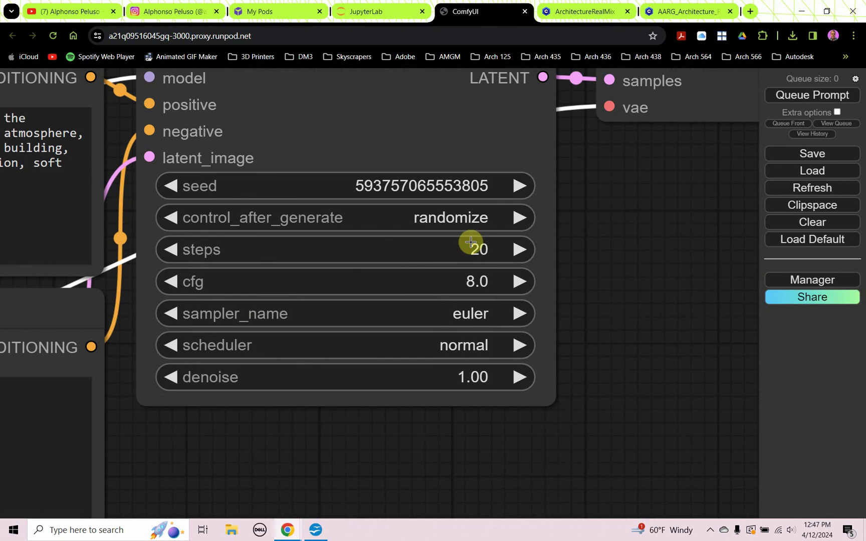
left_click(471, 247)
type("30")
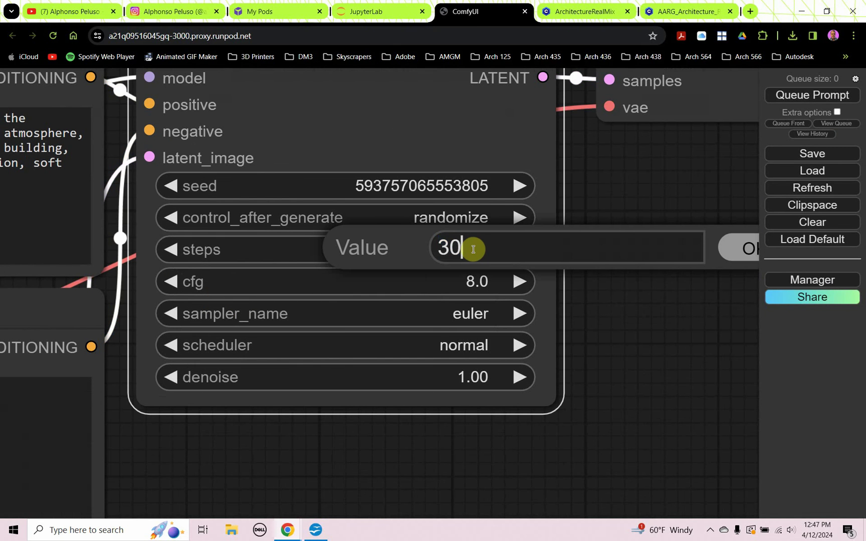
left_click(727, 250)
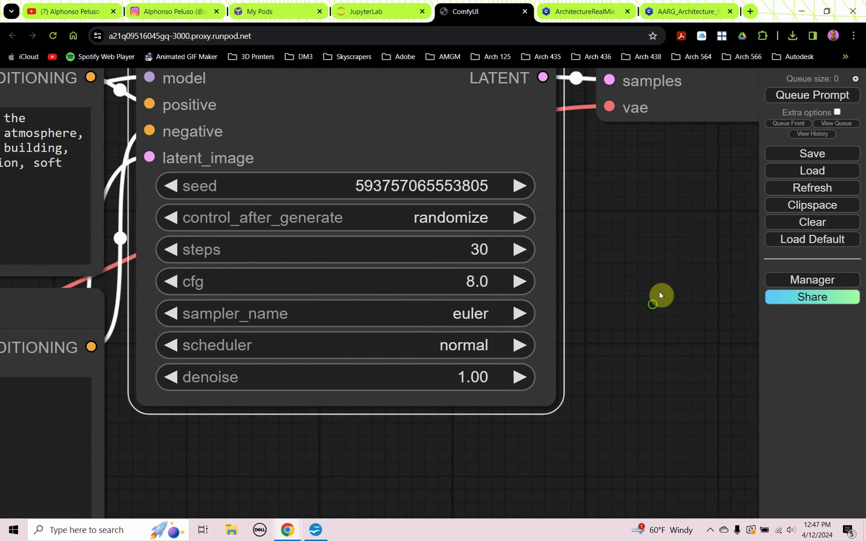
left_click_drag(659, 295, 555, 293)
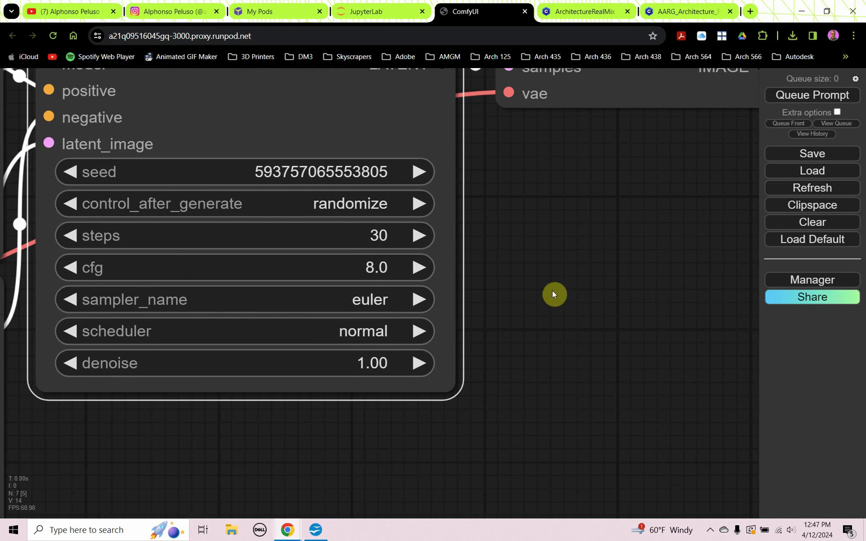
left_click(377, 300)
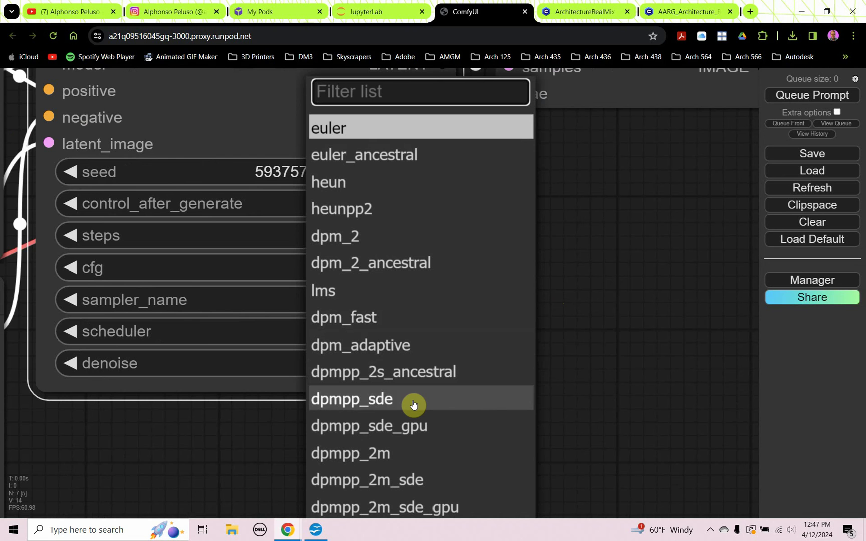
left_click(389, 456)
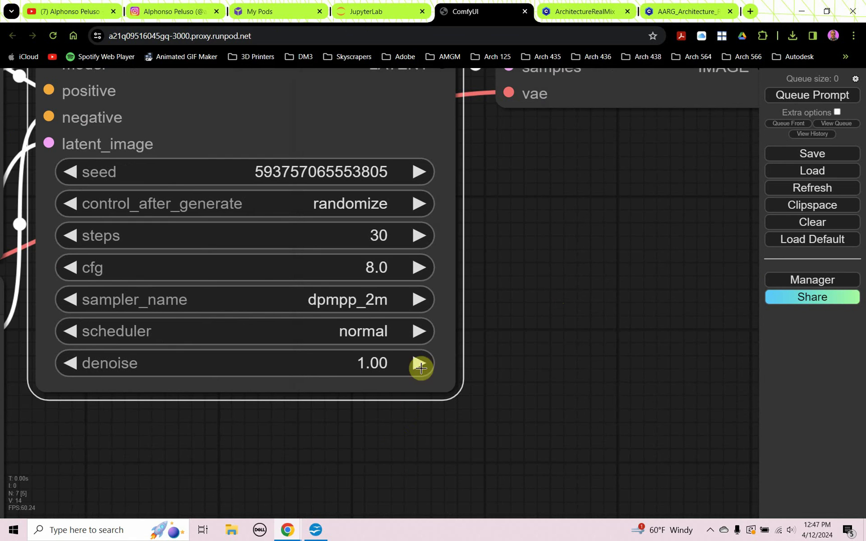
left_click(398, 332)
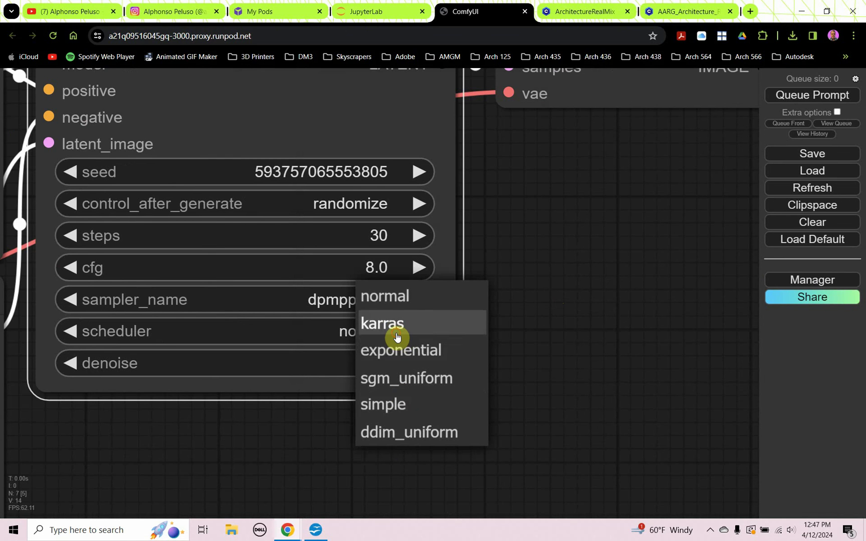
left_click(393, 324)
Step: Generate the image with the new settings and pan to the two-tower Save Image result
scroll(403, 346, "down", 10)
scroll(437, 367, "down", 2)
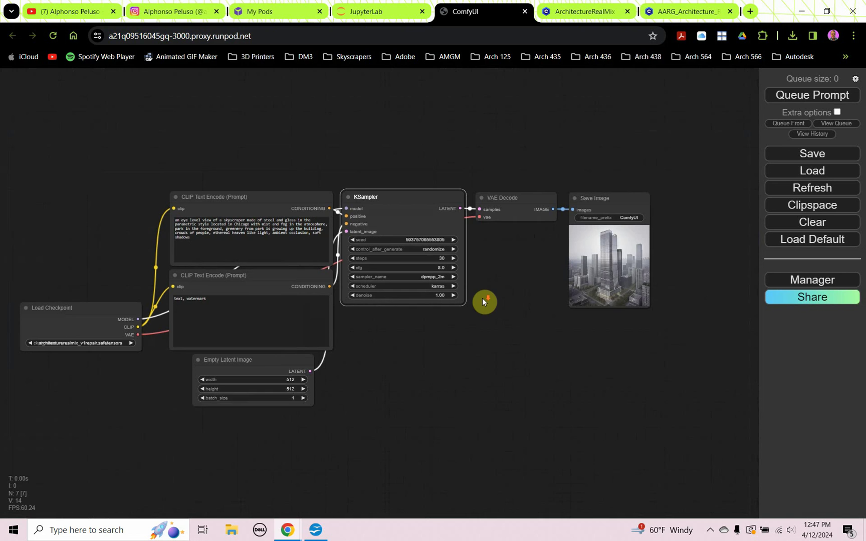
scroll(501, 304, "down", 1)
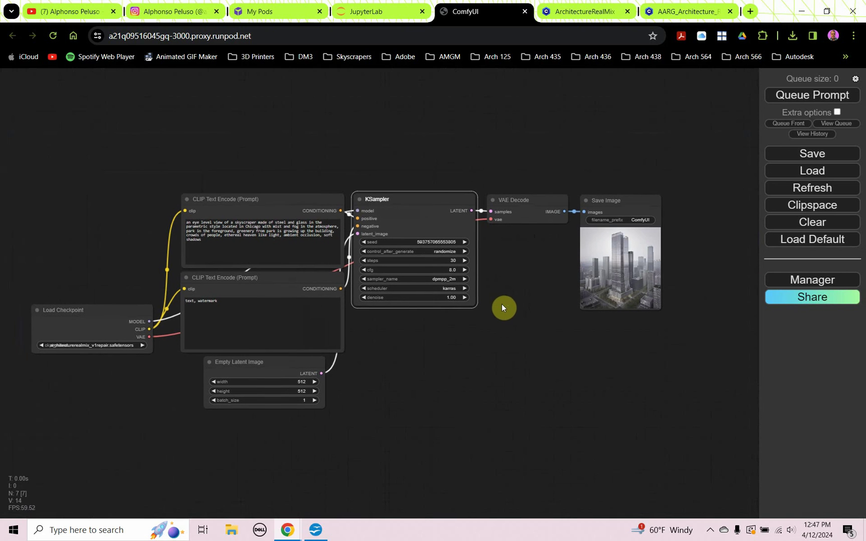
left_click(770, 99)
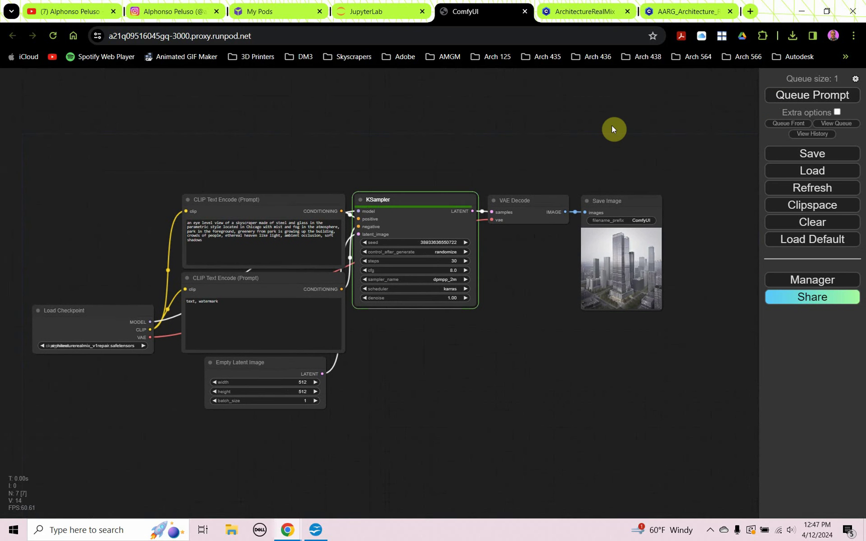
scroll(611, 130, "up", 10)
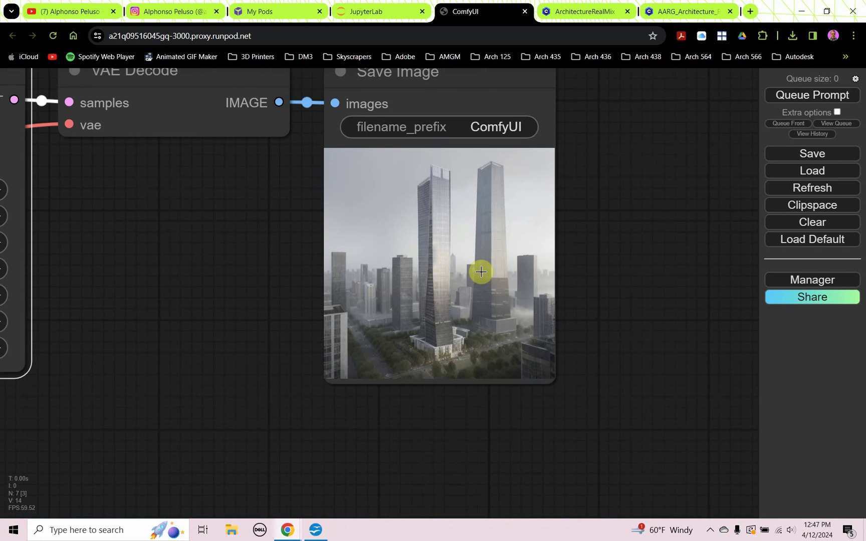
scroll(480, 271, "down", 4)
left_click_drag(527, 250, 419, 280)
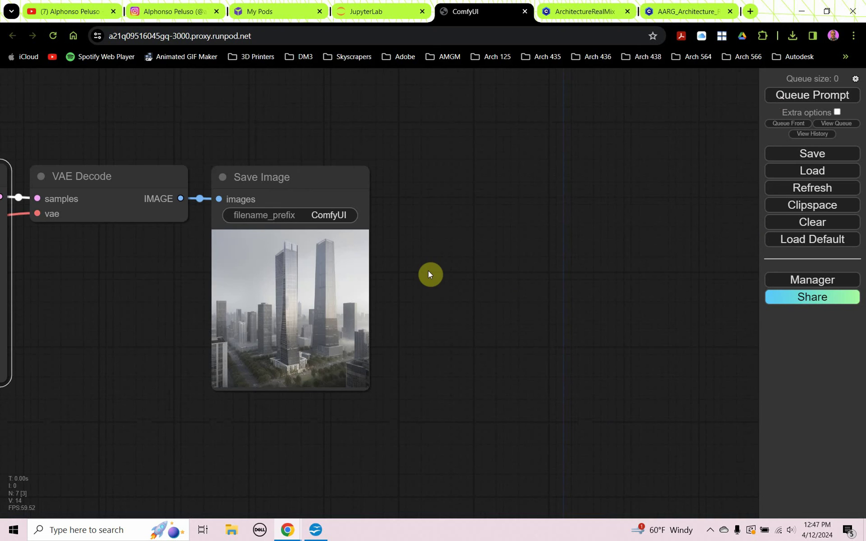
left_click_drag(491, 246, 398, 261)
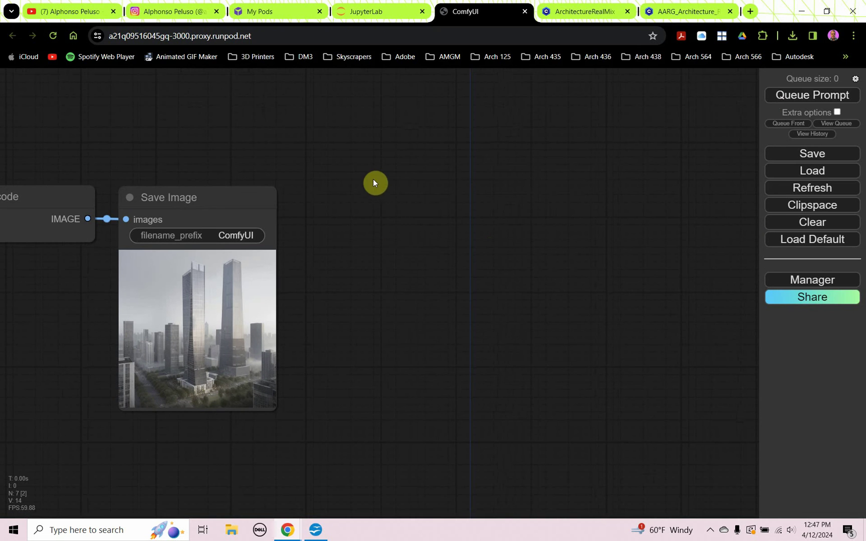
Step: Add an empty group to the canvas beside the Save Image node
right_click(389, 157)
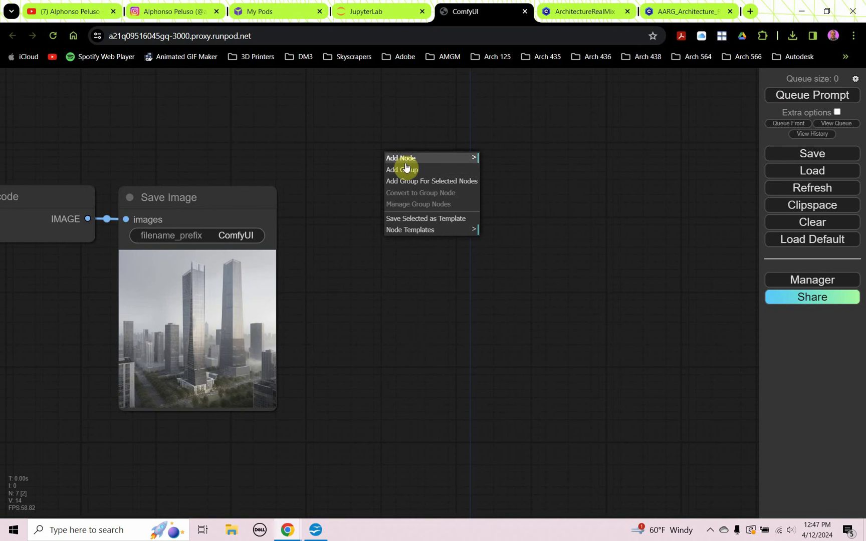
left_click(406, 170)
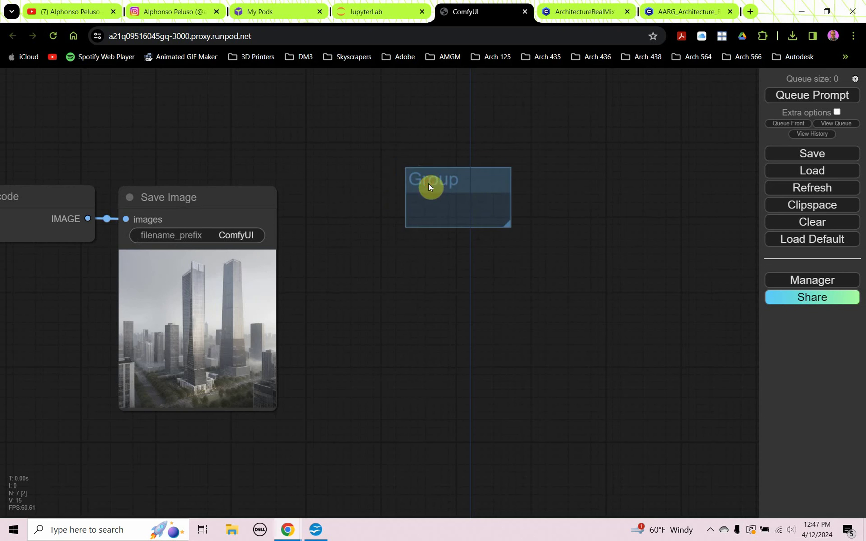
left_click_drag(429, 188, 406, 150)
Step: Title the group '4X Ultrasharp Upscale' and enlarge it to hold nodes
right_click(407, 148)
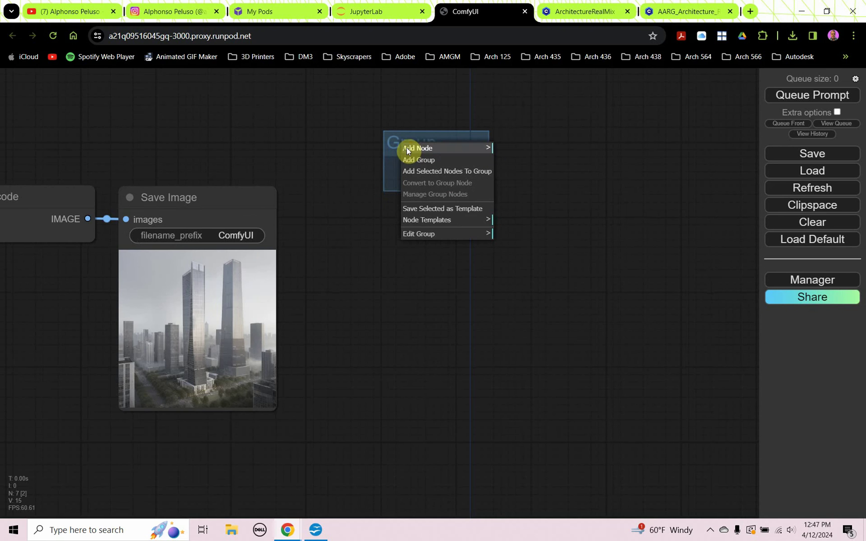
left_click(447, 234)
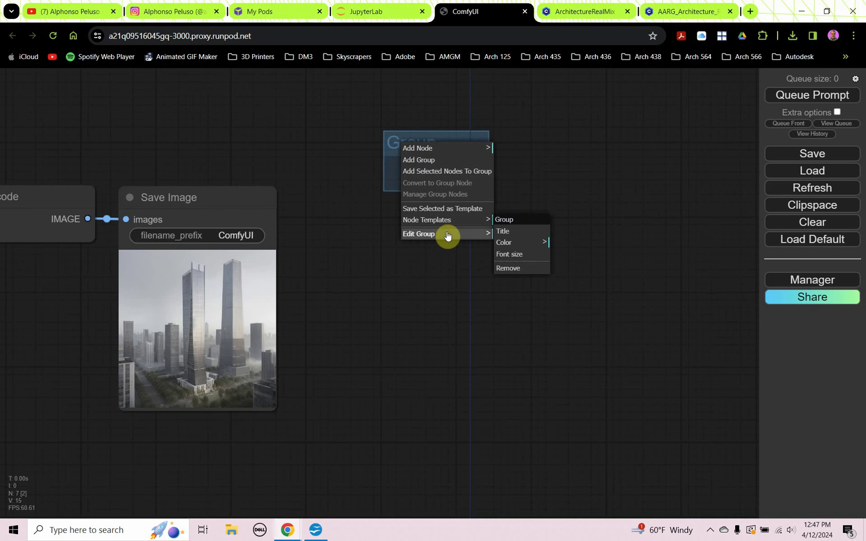
left_click(500, 234)
key("BackSpace")
key("BackSpace")
key("BackSpace")
key("BackSpace")
key("BackSpace")
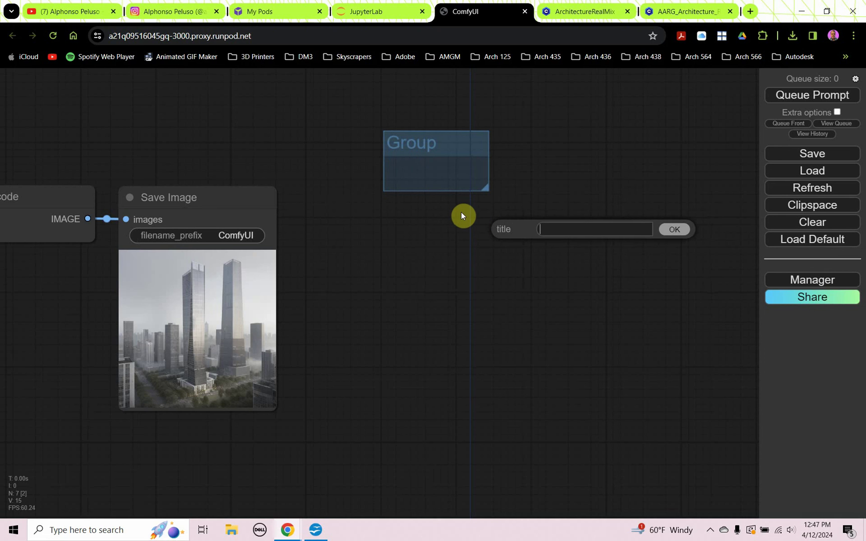
type("4X Ultrasharp Upscale")
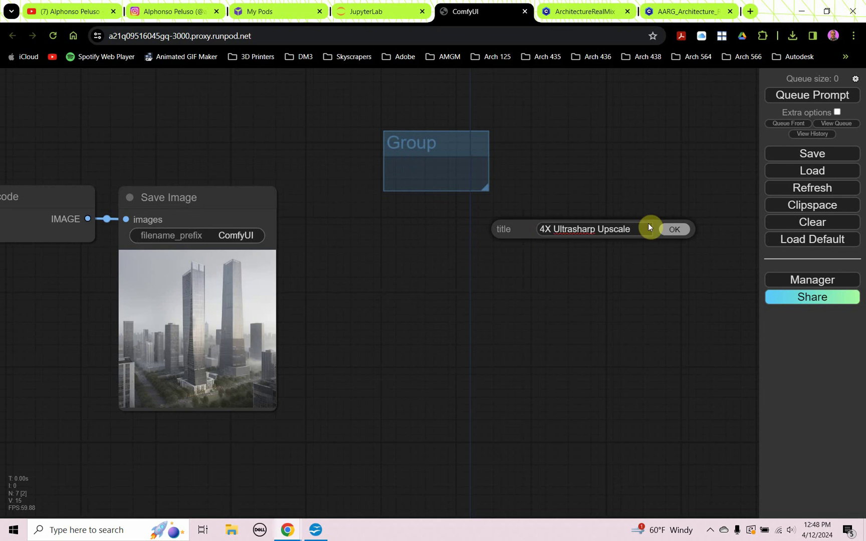
left_click(671, 230)
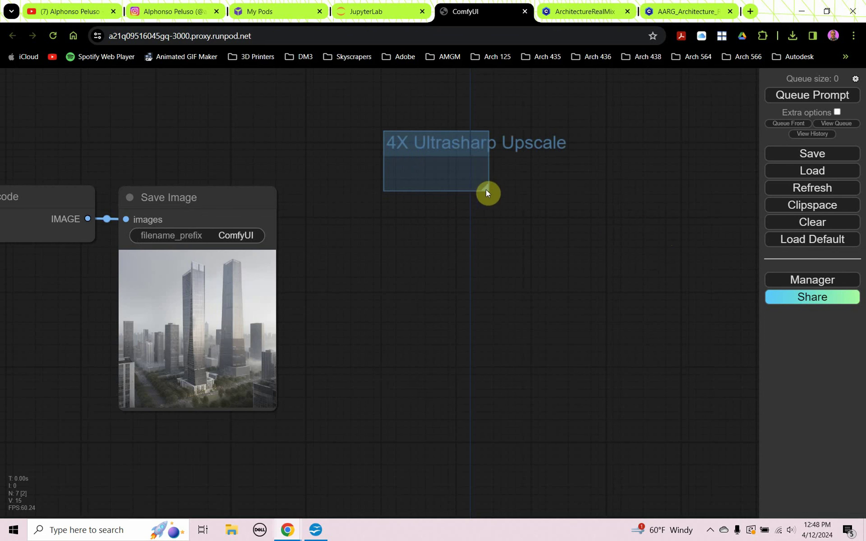
left_click_drag(486, 189, 398, 440)
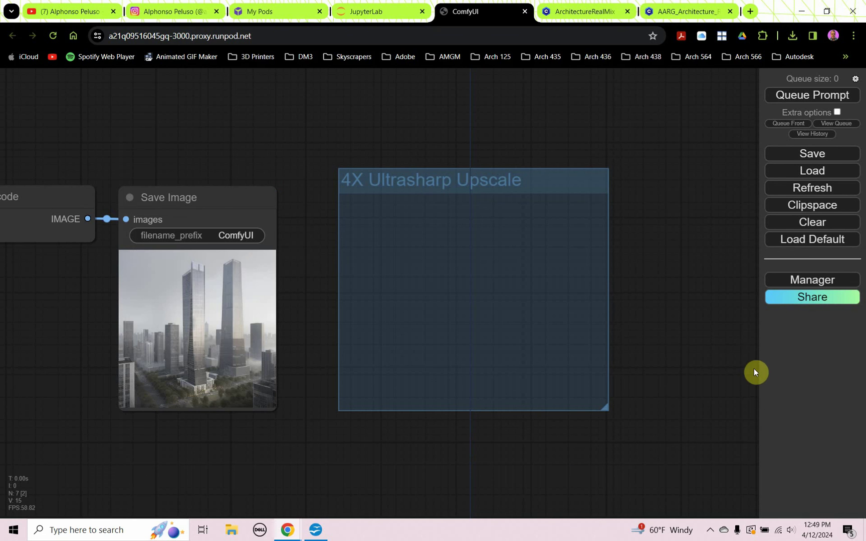
left_click(776, 281)
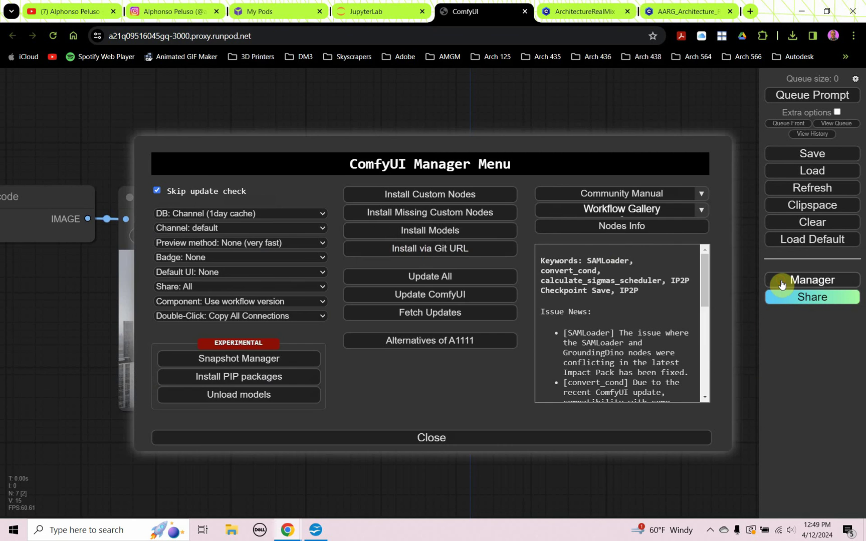
left_click(442, 231)
left_click(609, 129)
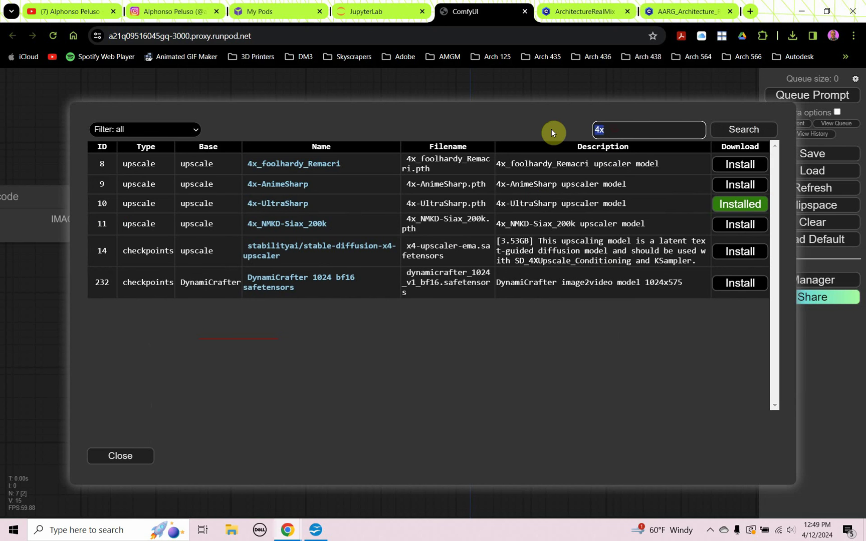
key("BackSpace")
type("x")
left_click(743, 129)
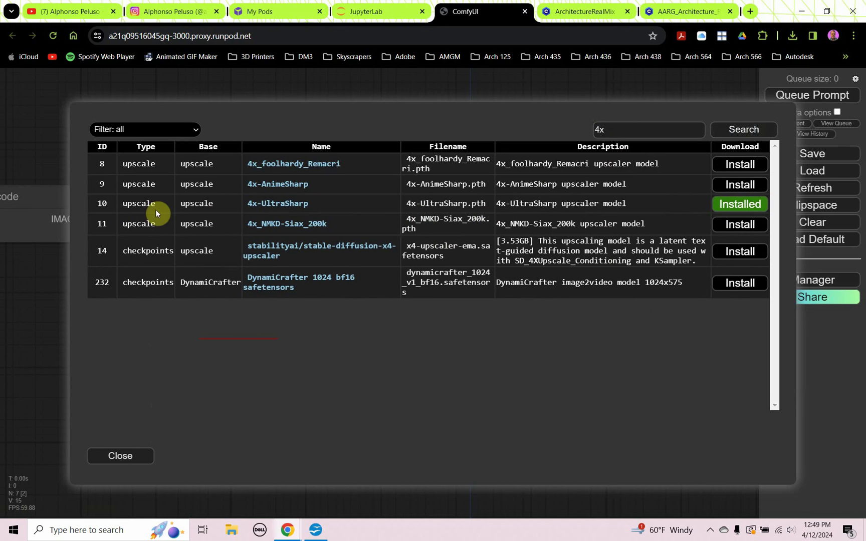
left_click(177, 134)
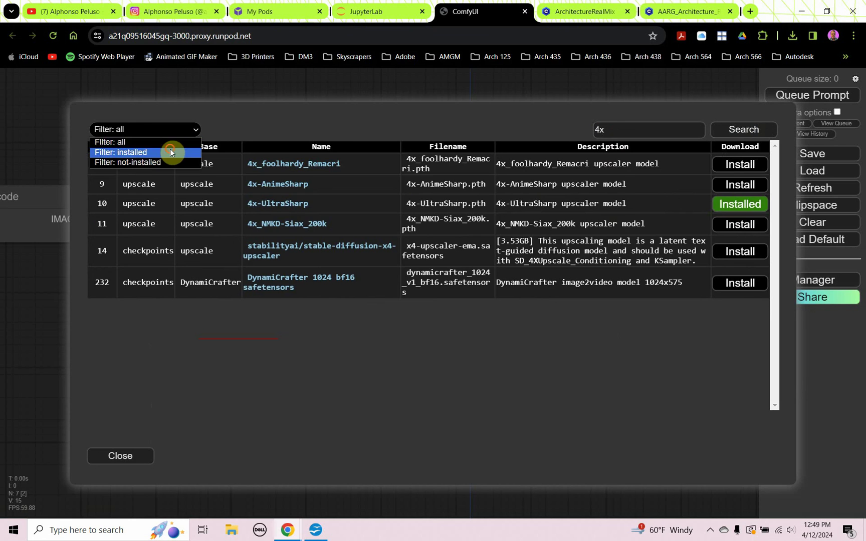
left_click(170, 149)
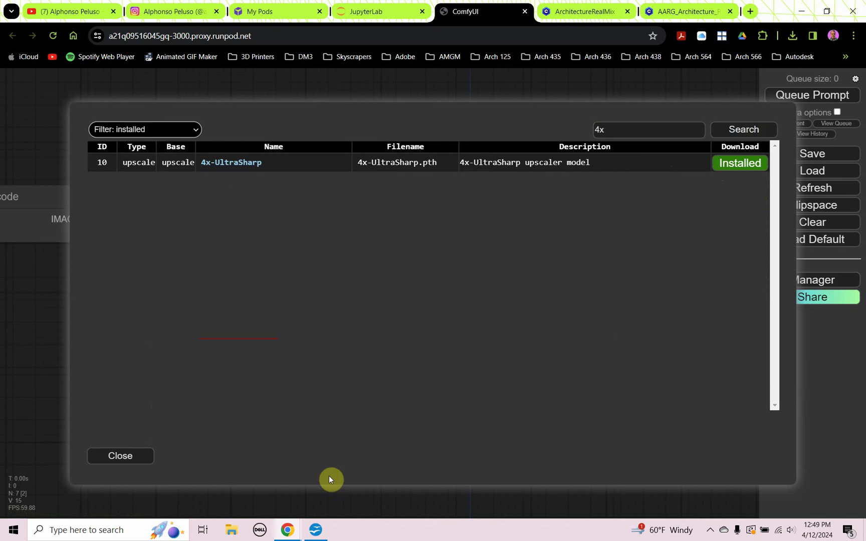
left_click(134, 458)
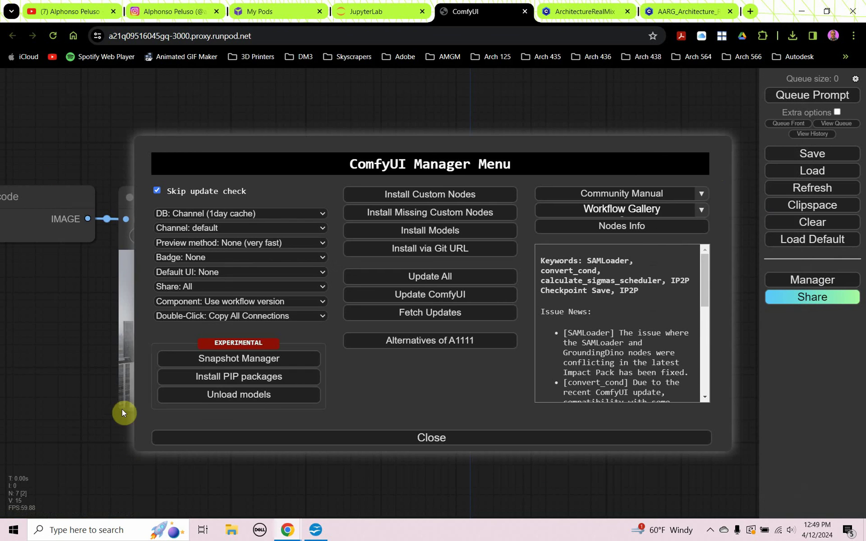
left_click(418, 437)
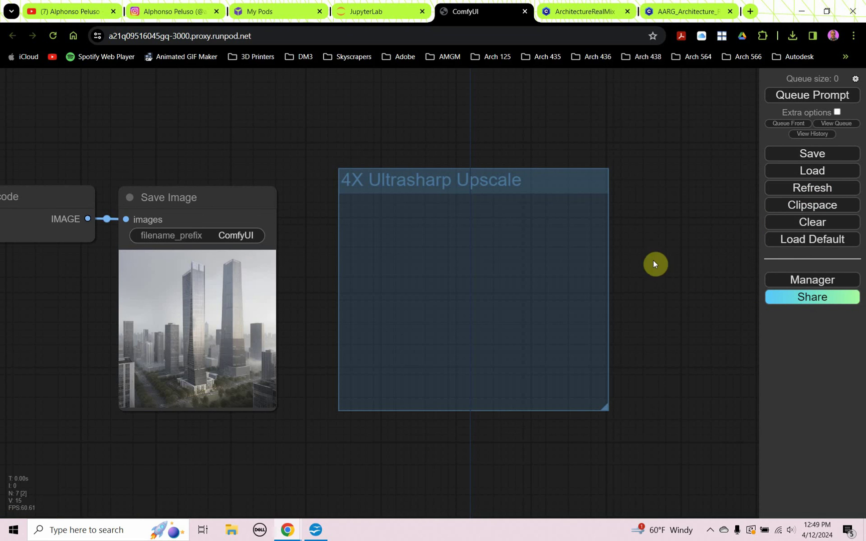
Step: Add a Load Upscale Model node (4x-UltraSharp.pth) into the group, then switch to JupyterLab
double_click(637, 272)
type("loa")
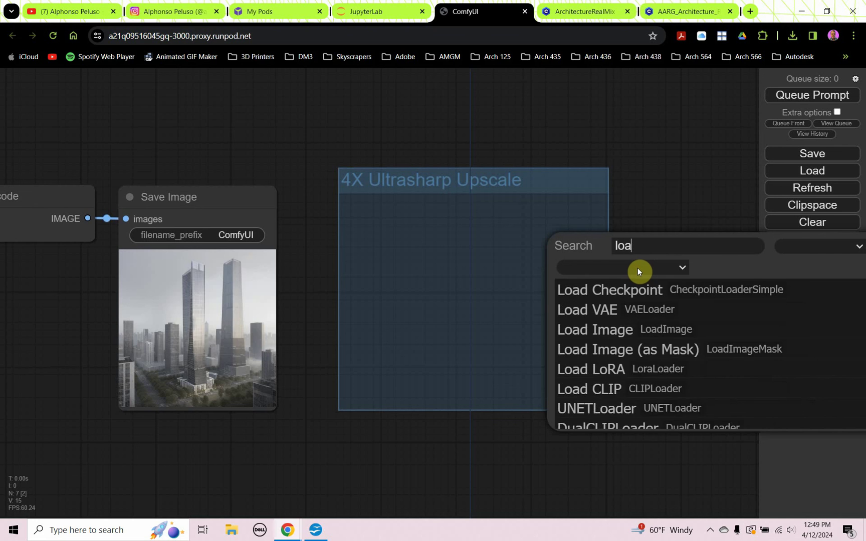
type("d upscale")
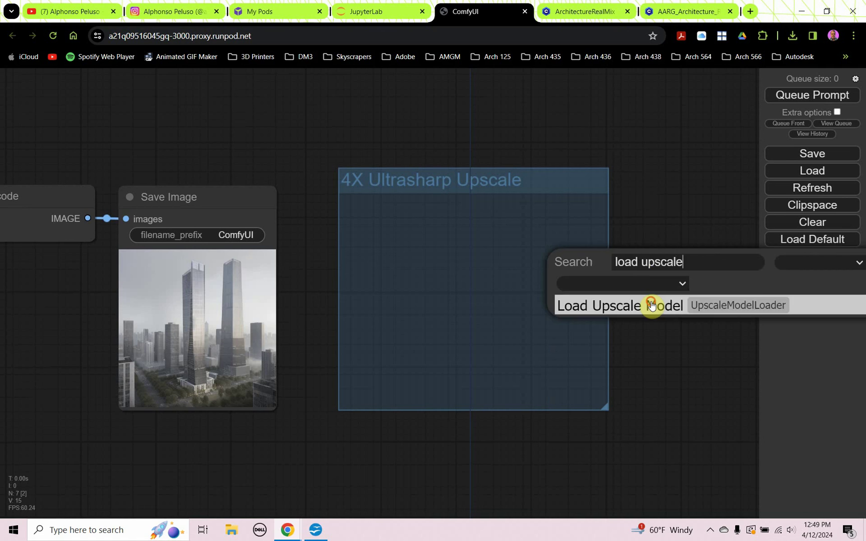
left_click(645, 305)
left_click_drag(680, 271, 387, 233)
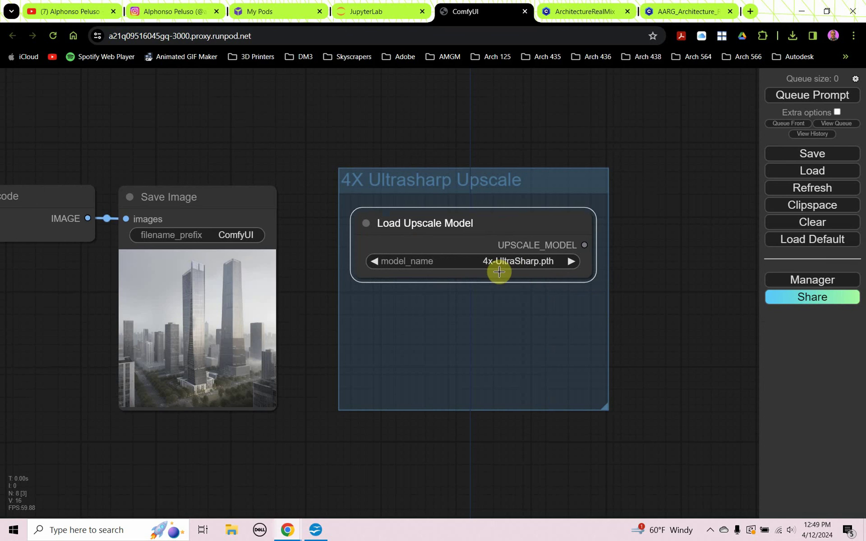
left_click(370, 12)
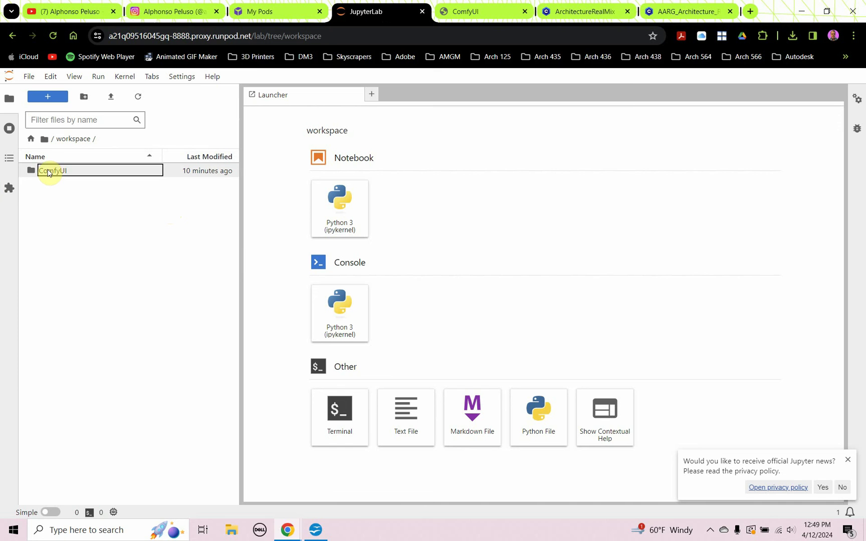
Step: Browse JupyterLab's file browser into ComfyUI/models/upscale_models to find 4x-UltraSharp.pth
double_click(33, 172)
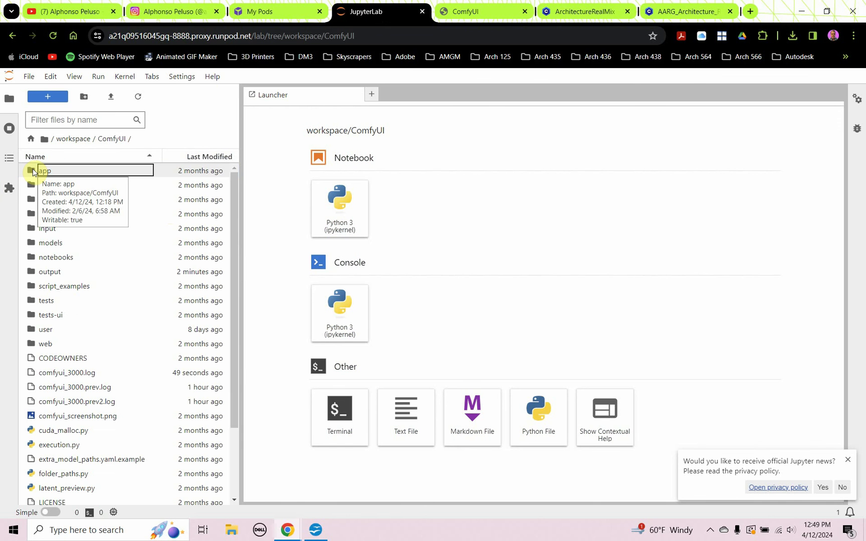
double_click(34, 244)
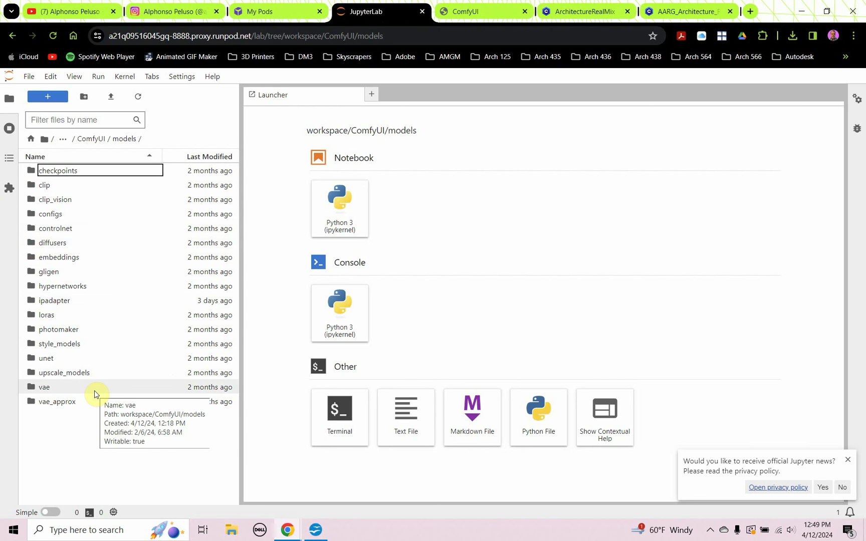
double_click(33, 372)
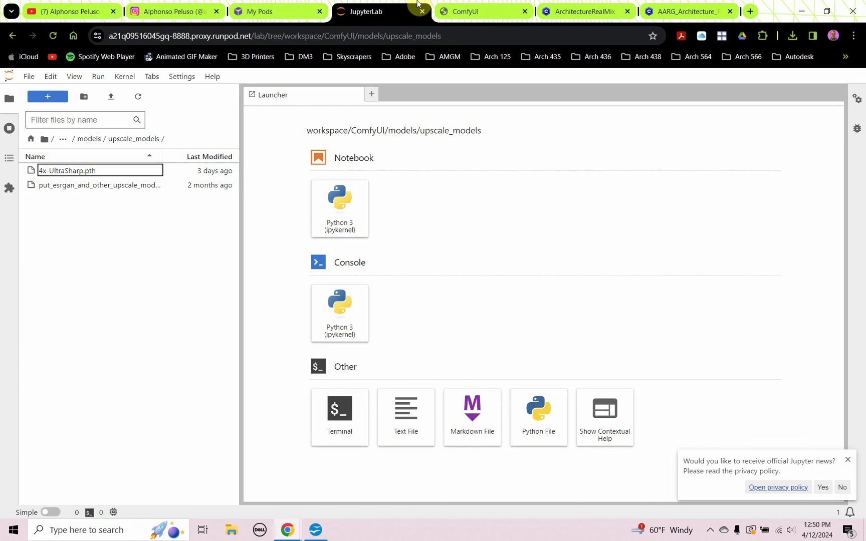
Step: Switch back to the ComfyUI workflow and pan the canvas to make room on the right
left_click(476, 11)
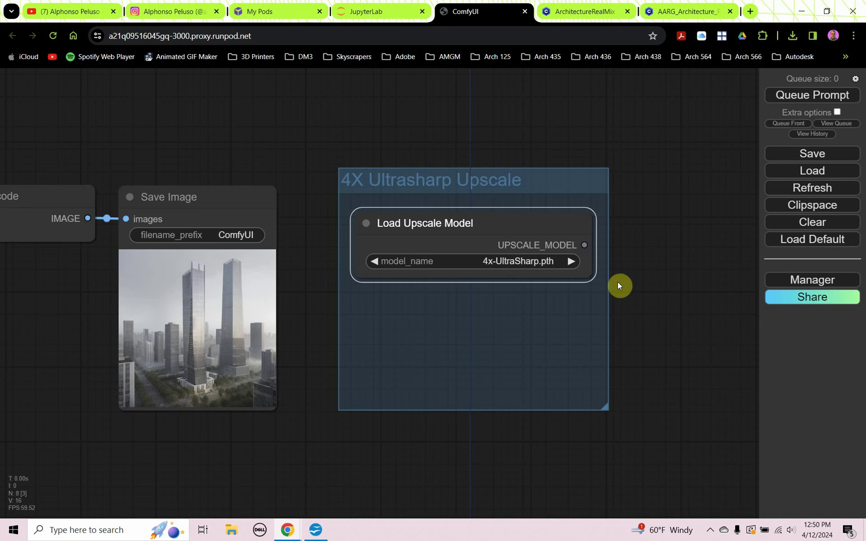
left_click_drag(644, 277, 518, 283)
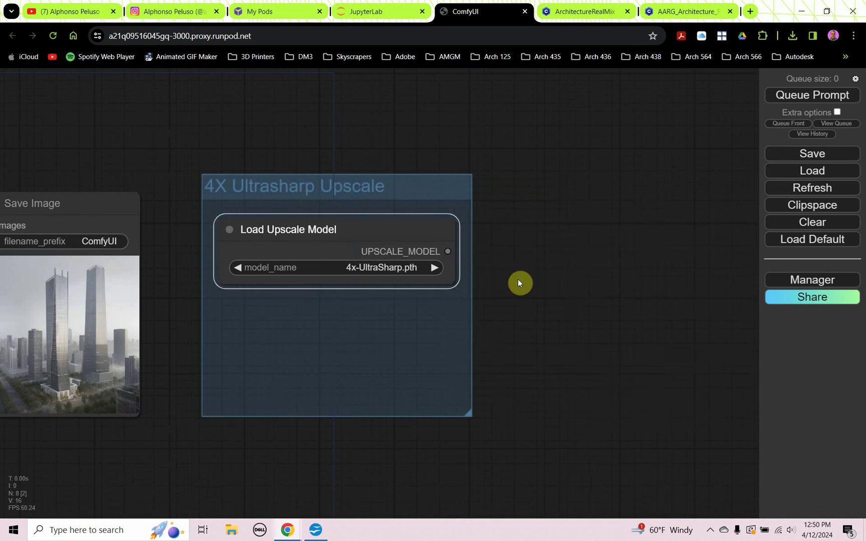
double_click(518, 284)
type("u")
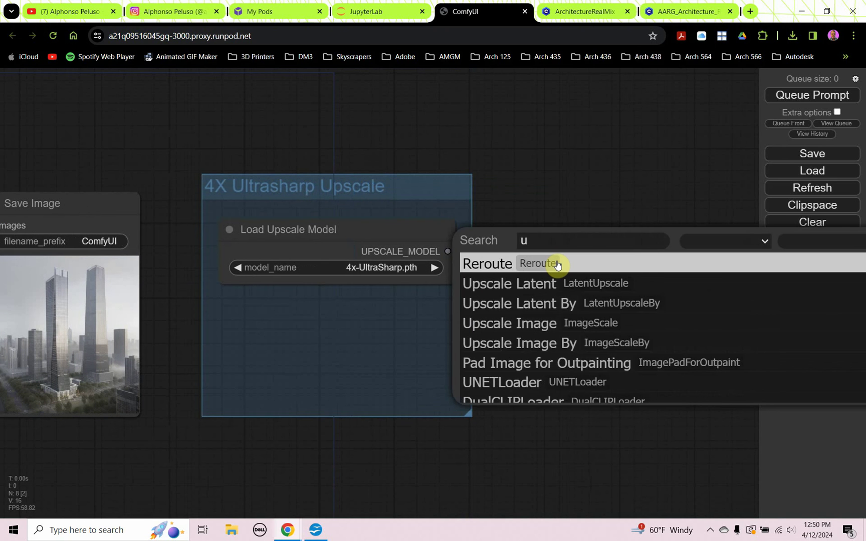
key("Escape")
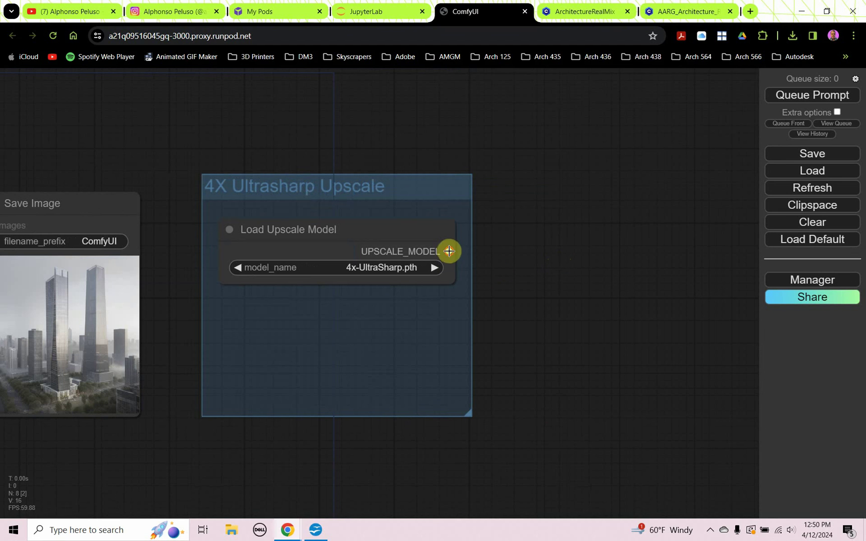
Step: Add an Upscale Image (using Model) node linked from UPSCALE_MODEL, placed level with the loader
left_click_drag(448, 251, 562, 345)
left_click(541, 309)
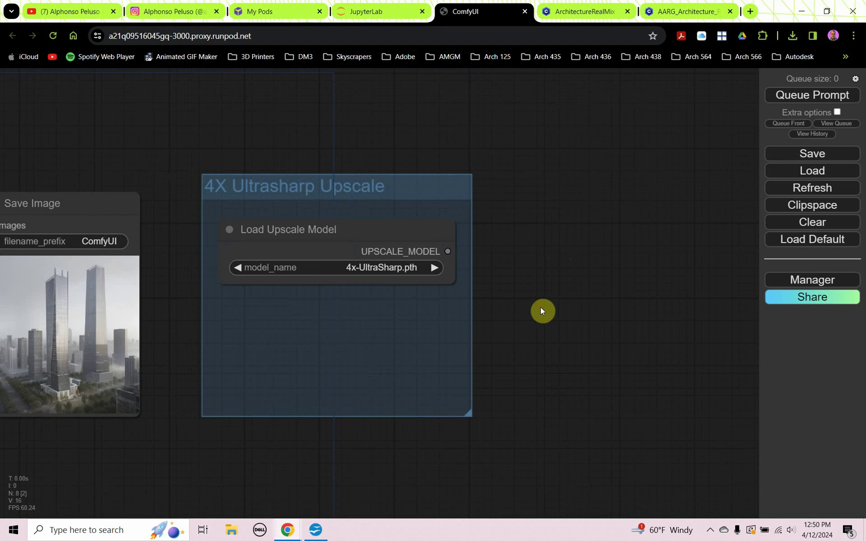
left_click_drag(448, 251, 567, 317)
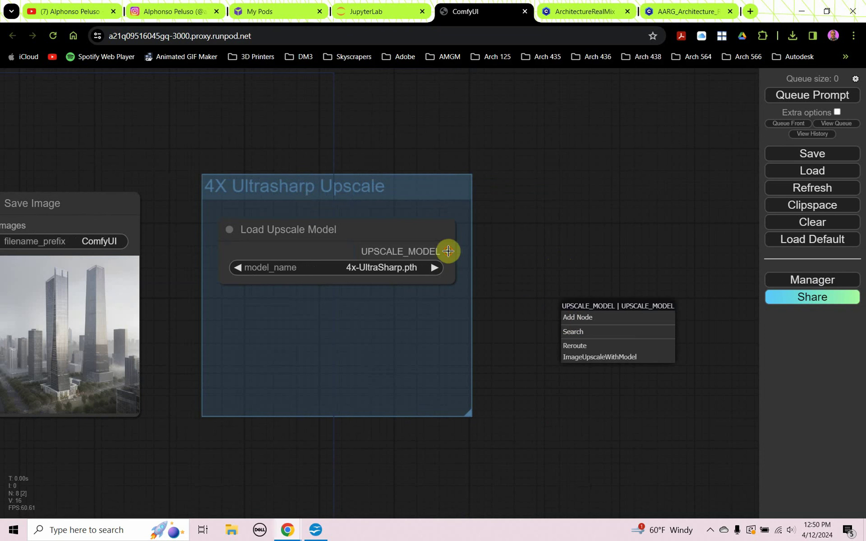
left_click_drag(448, 251, 578, 343)
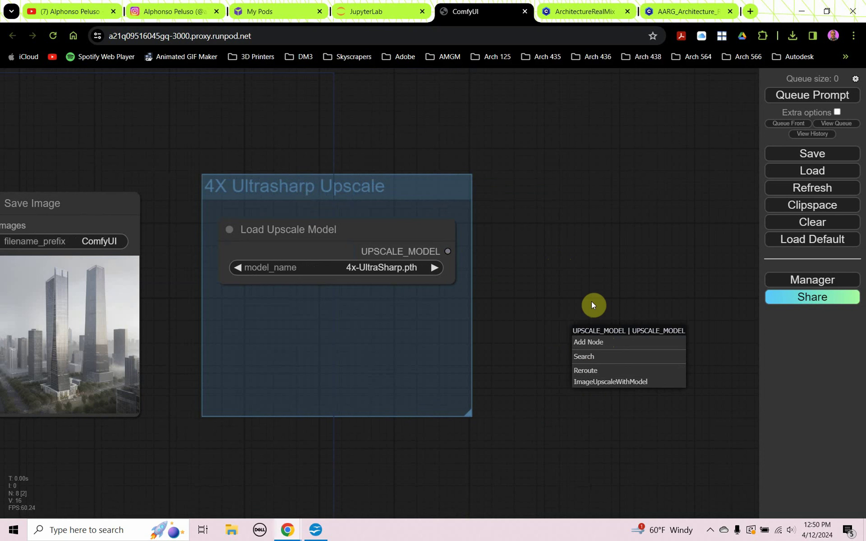
left_click(603, 383)
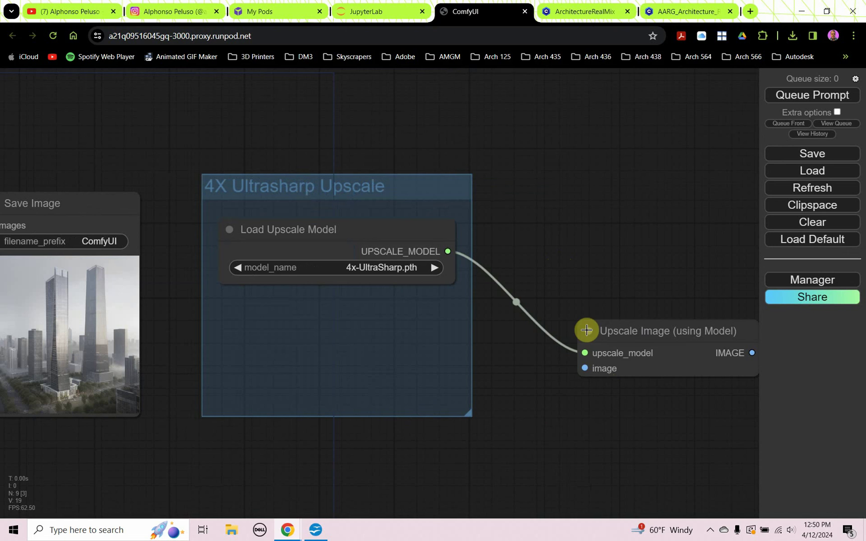
left_click_drag(599, 332, 563, 233)
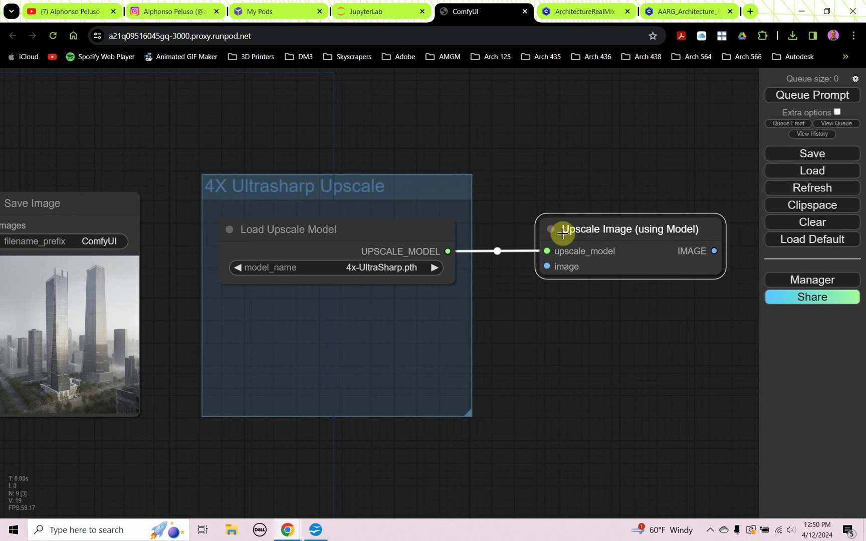
Step: Wire VAE Decode's IMAGE into the upscaler, moving the upscale group up and Save Image lower
scroll(556, 277, "down", 3)
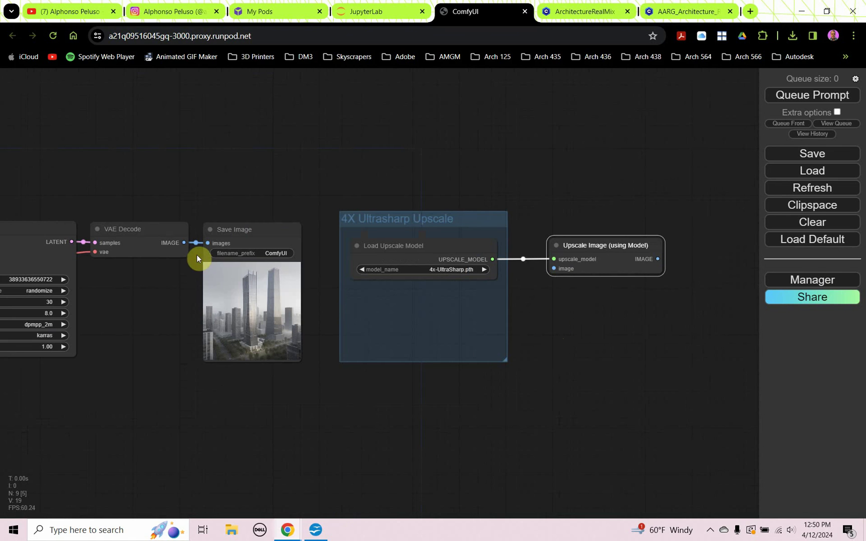
left_click_drag(181, 243, 557, 269)
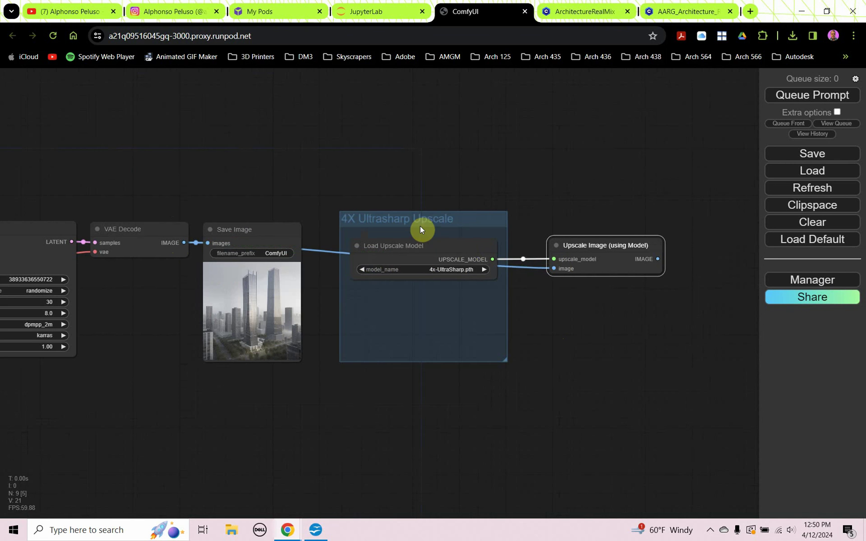
left_click_drag(420, 226, 414, 107)
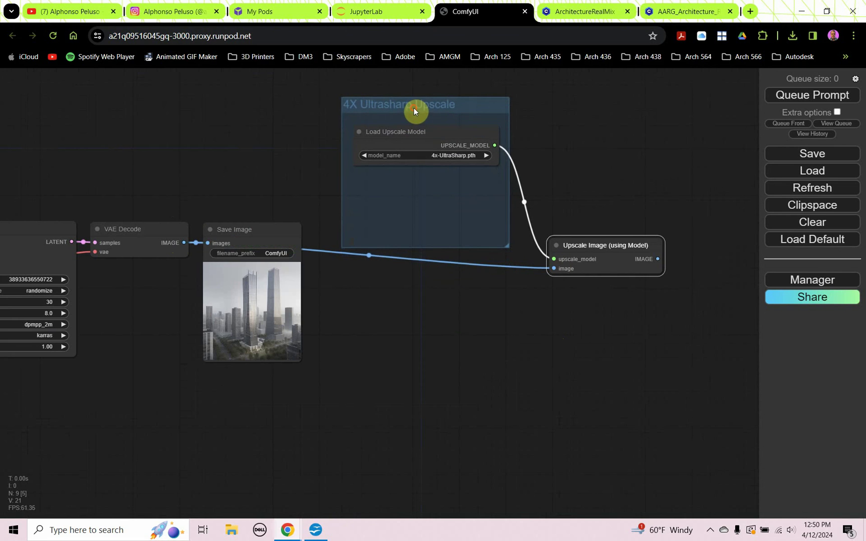
left_click_drag(274, 228, 265, 272)
Step: Resize and reposition the 4X Ultrasharp Upscale group to enclose the Upscale Image (using Model) node
left_click_drag(574, 246, 560, 226)
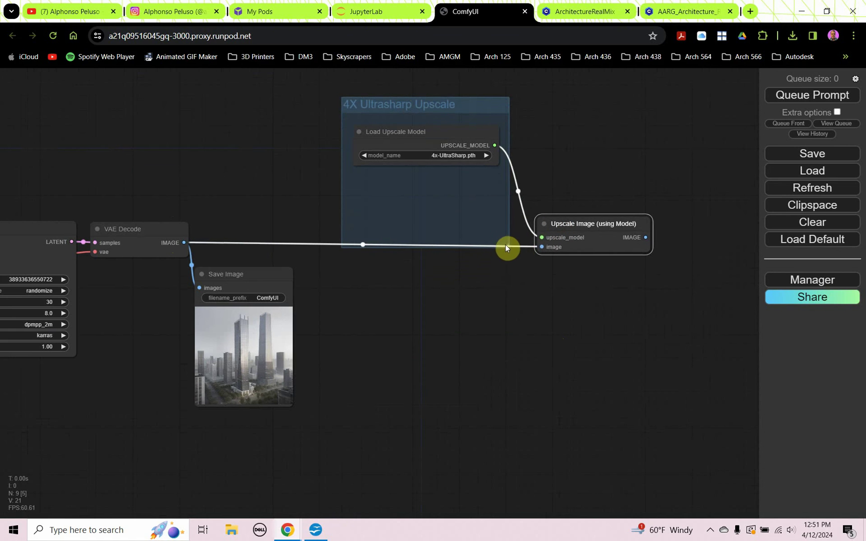
left_click_drag(506, 248, 701, 441)
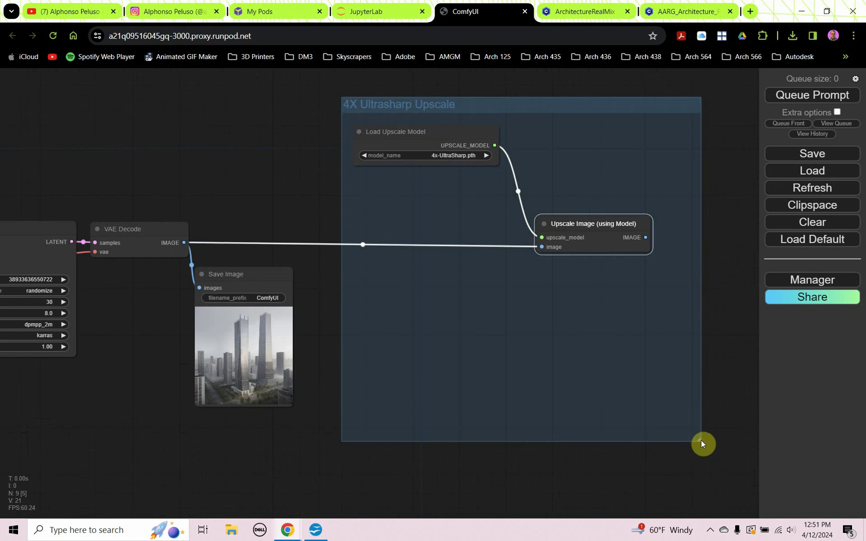
left_click_drag(522, 108, 484, 101)
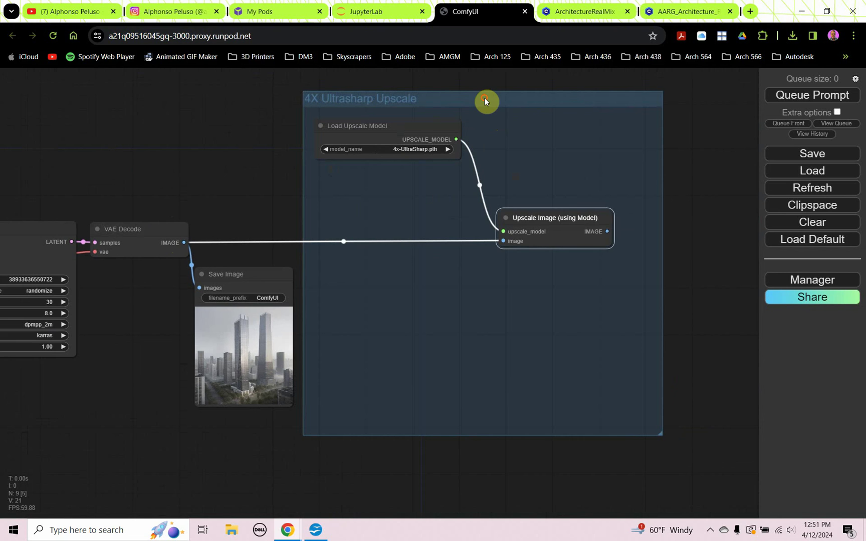
left_click_drag(704, 324, 612, 317)
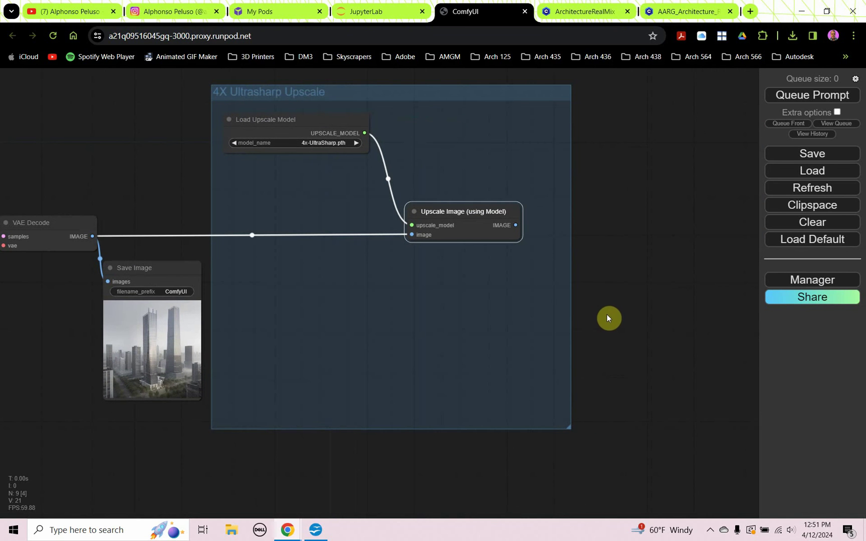
Step: Add an Upscale Image node and feed it the model-upscaled IMAGE output
scroll(605, 281, "up", 2)
double_click(620, 245)
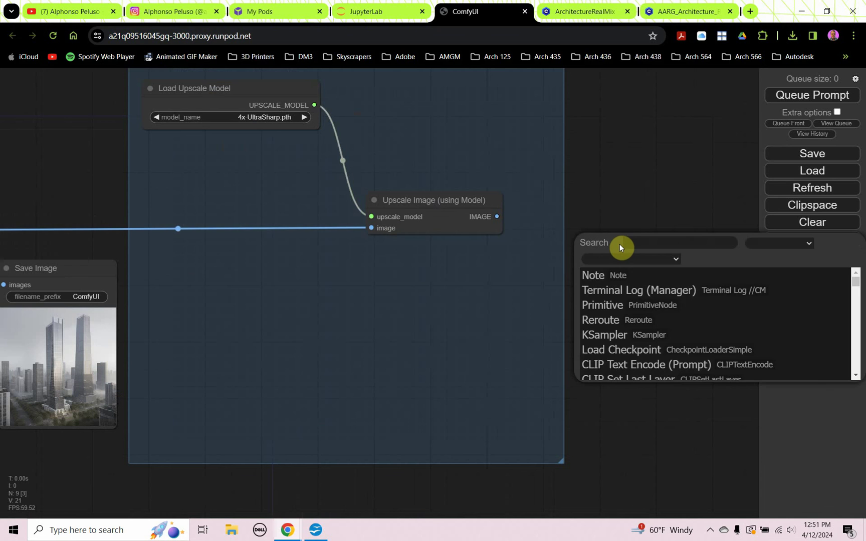
type("upscal")
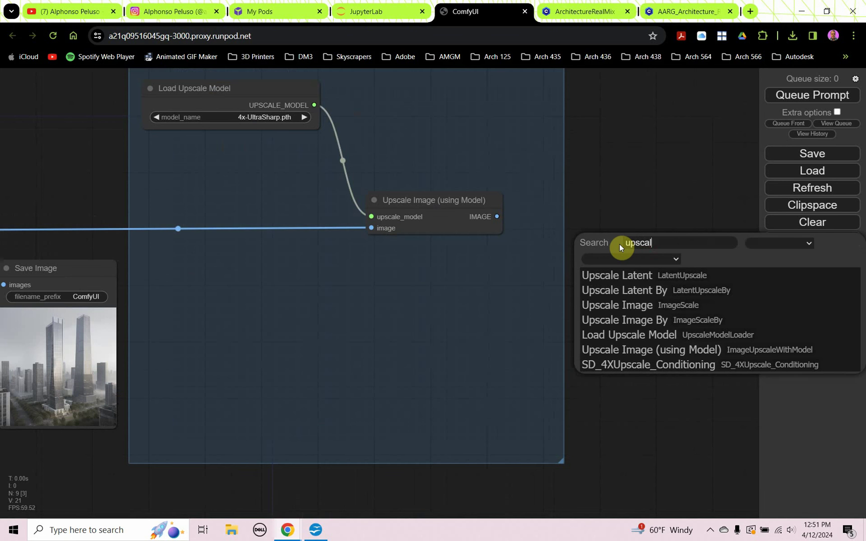
type(" i")
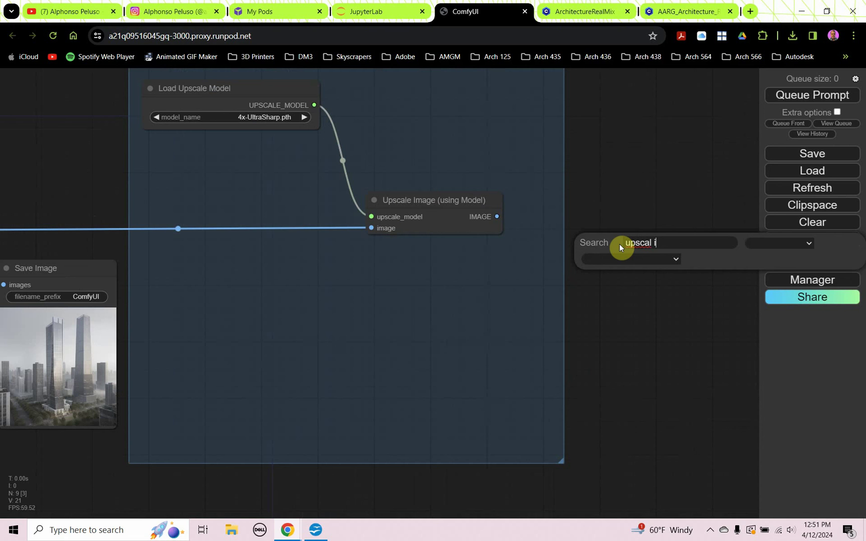
type("mage")
left_click(653, 243)
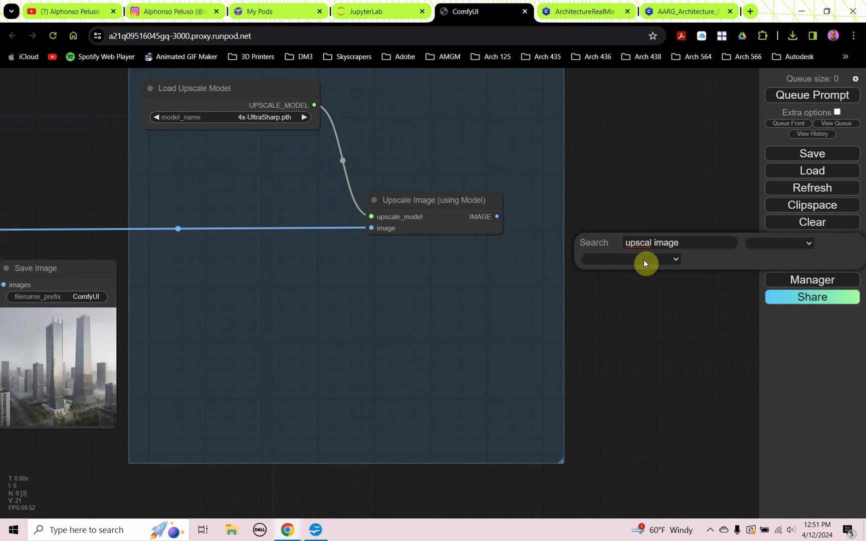
type("e")
left_click(636, 275)
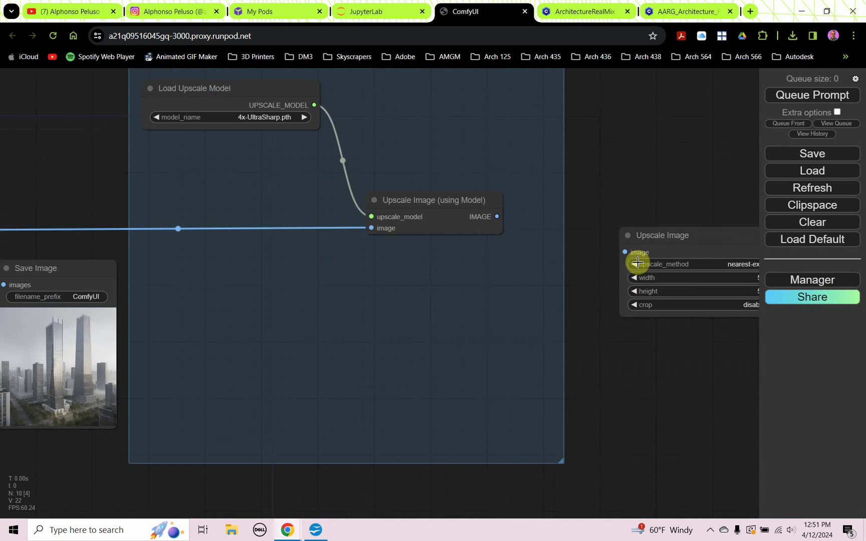
left_click_drag(656, 242, 551, 228)
left_click_drag(630, 170, 495, 141)
scroll(494, 141, "up", 1)
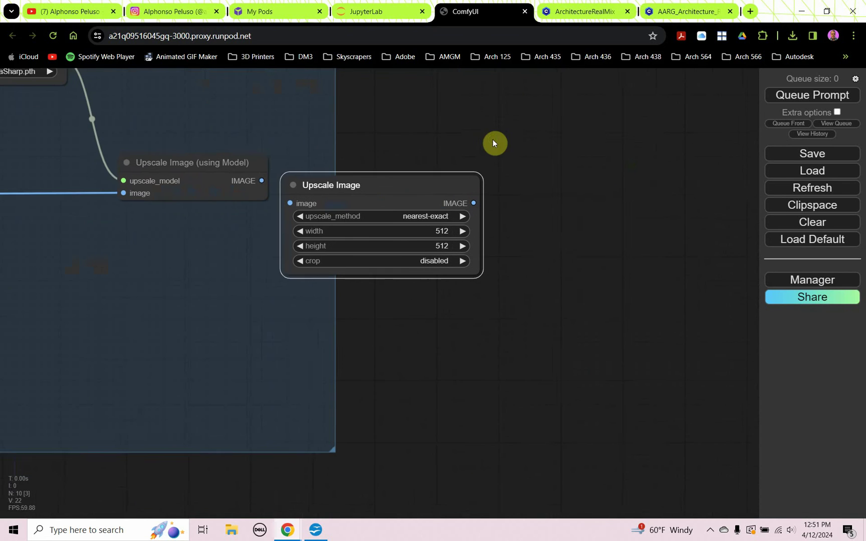
mouse_move(261, 176)
left_mouse_down()
mouse_move(284, 199)
mouse_move(341, 196)
mouse_move(377, 175)
left_mouse_up()
Step: Set the Upscale Image width and height to 2048 and enlarge the group around it
left_click(470, 207)
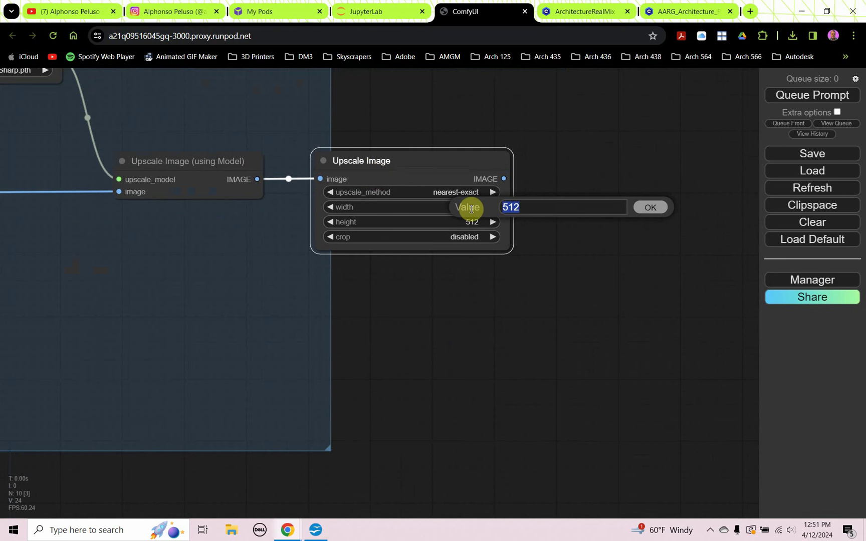
type("2048")
left_click(643, 210)
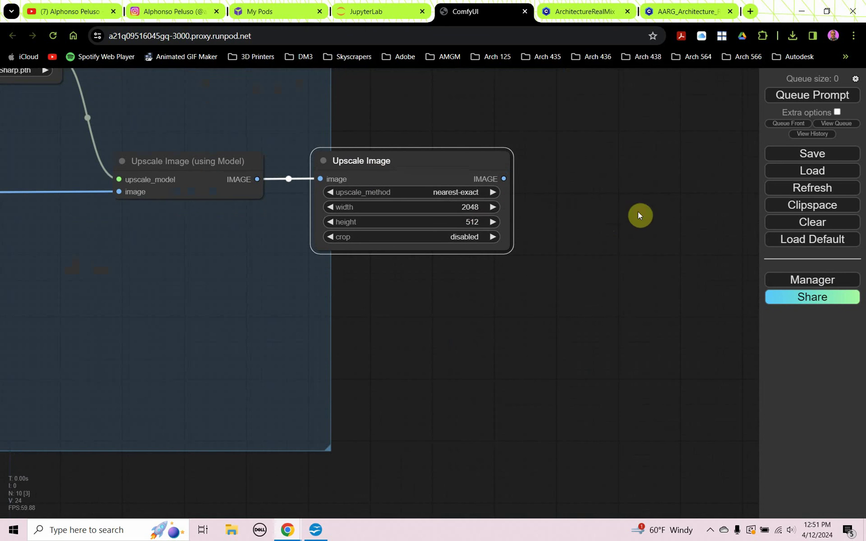
left_click(475, 217)
type("20")
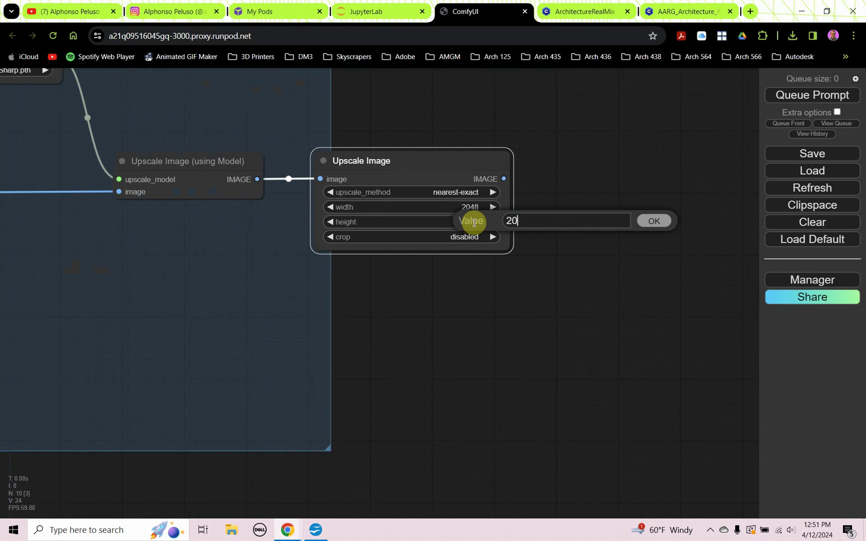
type("48")
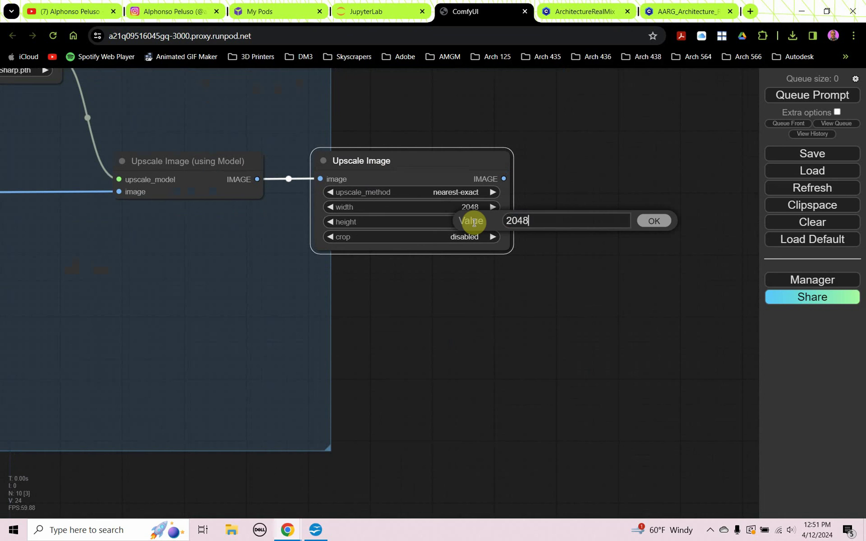
left_click(661, 222)
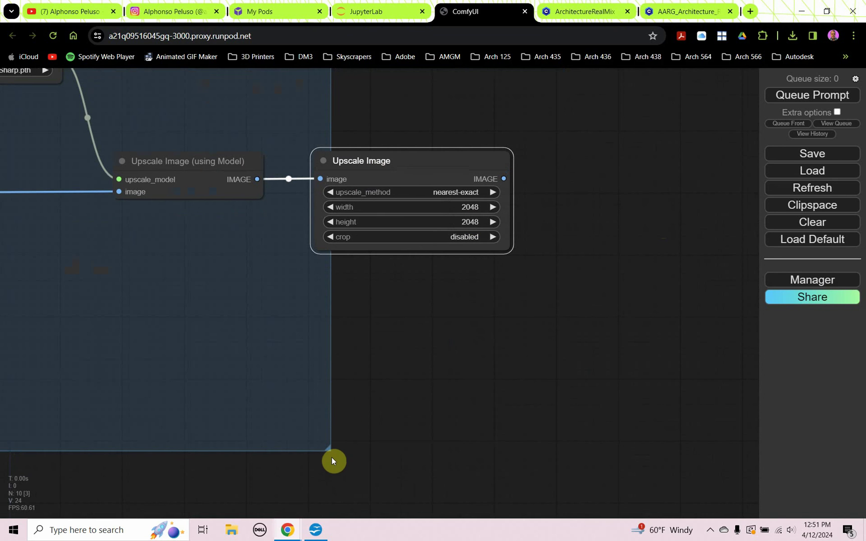
left_click_drag(330, 453, 701, 508)
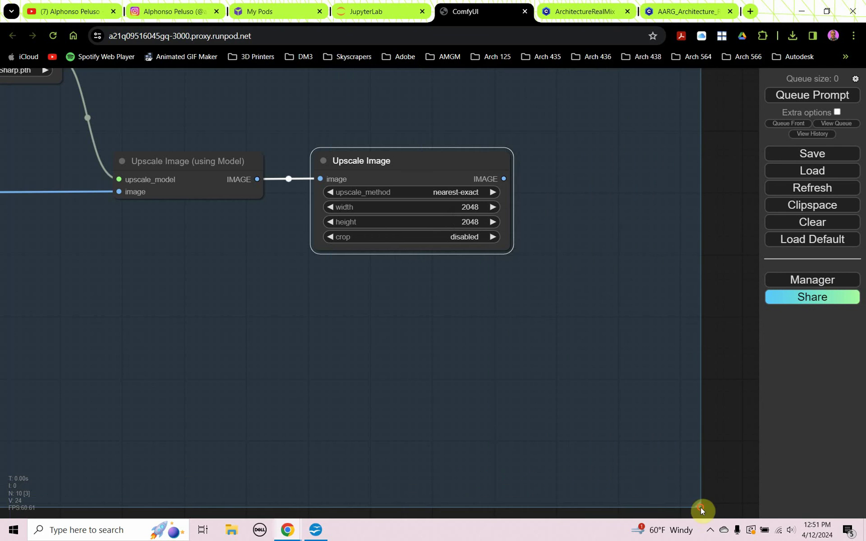
Step: Add a Save Image node fed by Upscale Image's IMAGE output, placed beside it
scroll(511, 407, "down", 5)
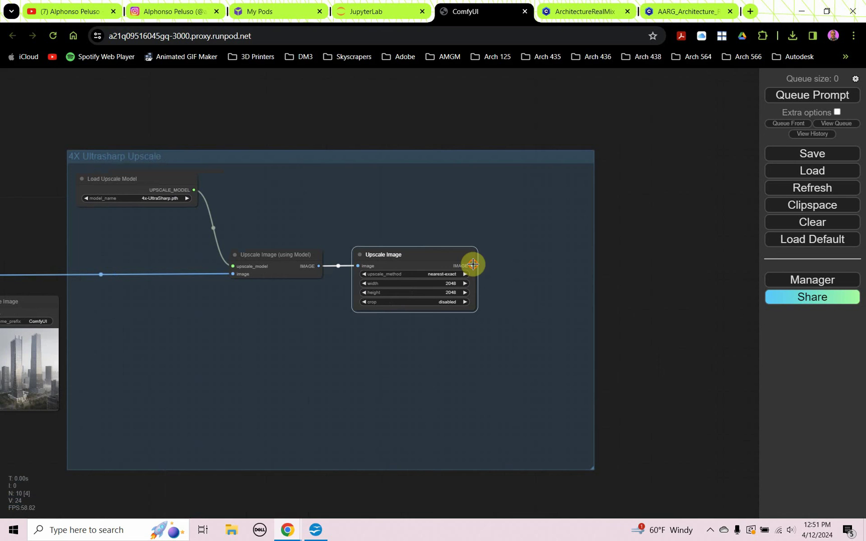
left_click_drag(471, 266, 544, 312)
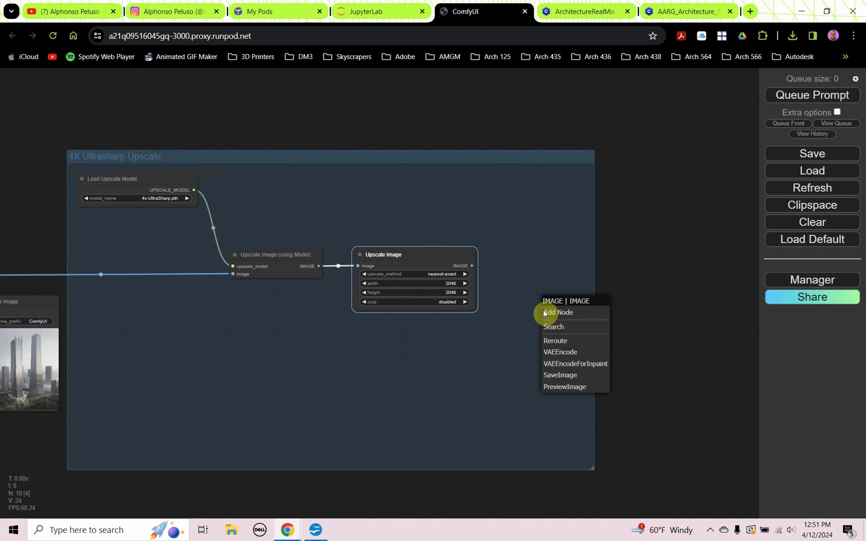
left_click(560, 374)
left_click_drag(589, 311, 572, 256)
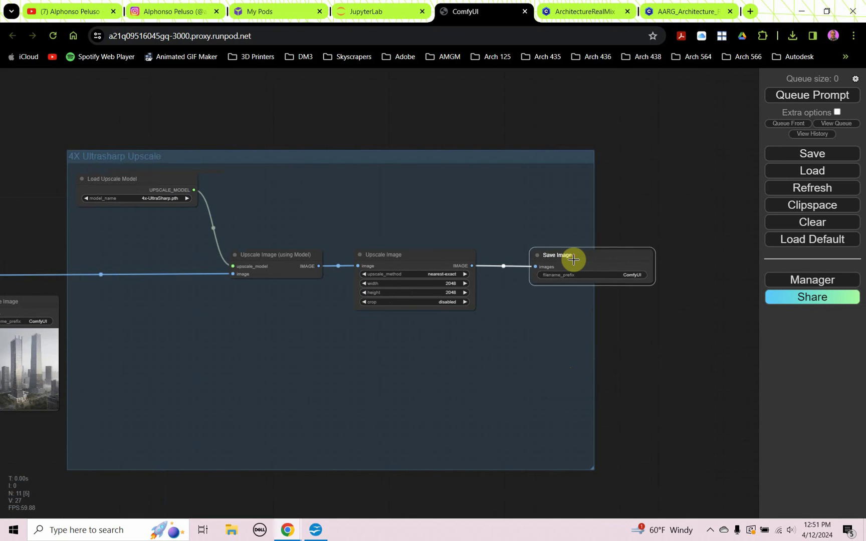
Step: Stretch the Save Image node much larger and recentre the workflow in view
scroll(524, 232, "down", 5)
left_click_drag(604, 255, 652, 321)
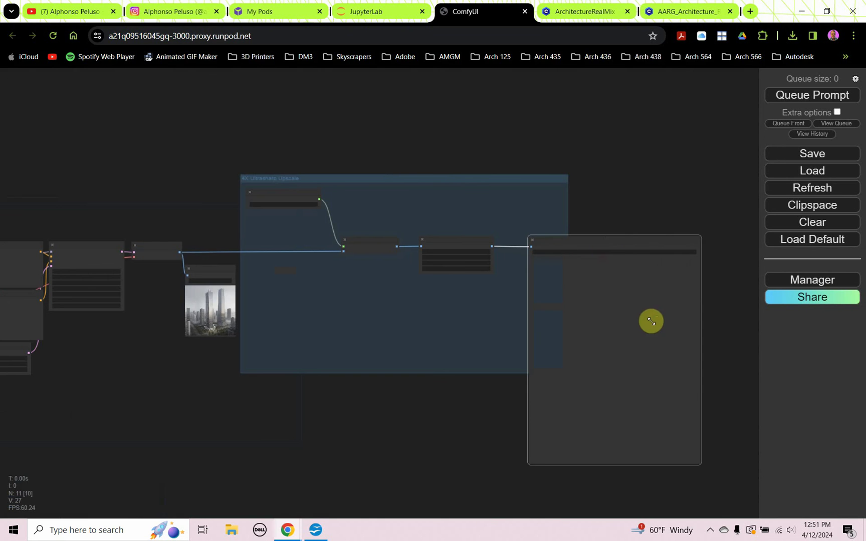
scroll(640, 423, "down", 2)
scroll(503, 368, "down", 1)
left_click_drag(603, 416, 728, 481)
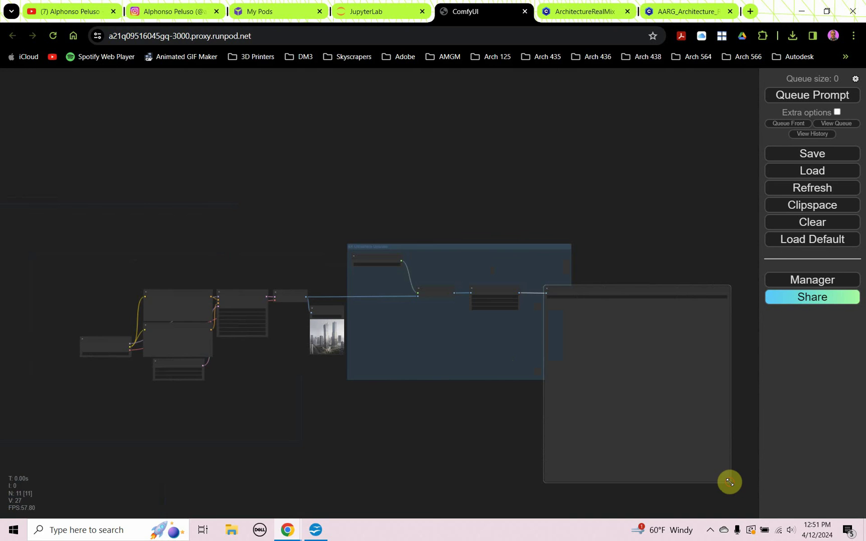
left_click_drag(603, 457, 463, 406)
scroll(420, 313, "up", 4)
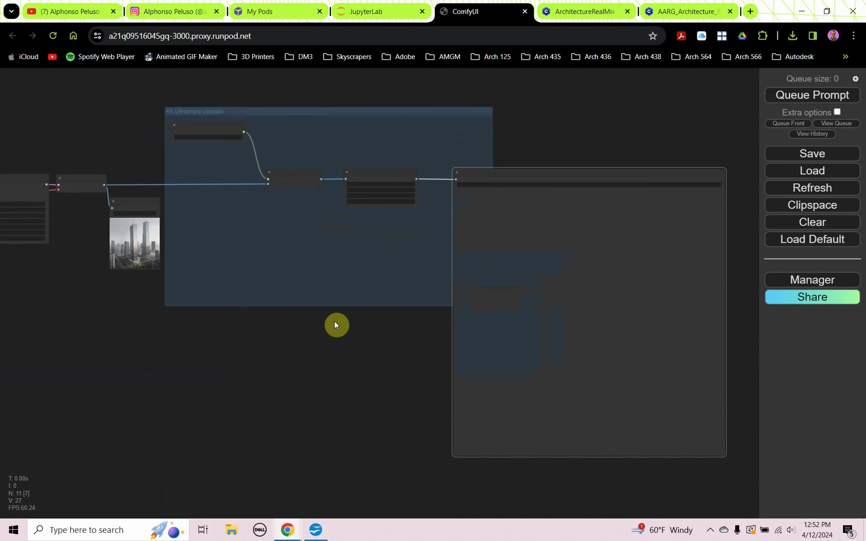
Step: Queue the workflow to generate and upscale the skyscraper image
left_click(798, 95)
scroll(633, 156, "down", 4)
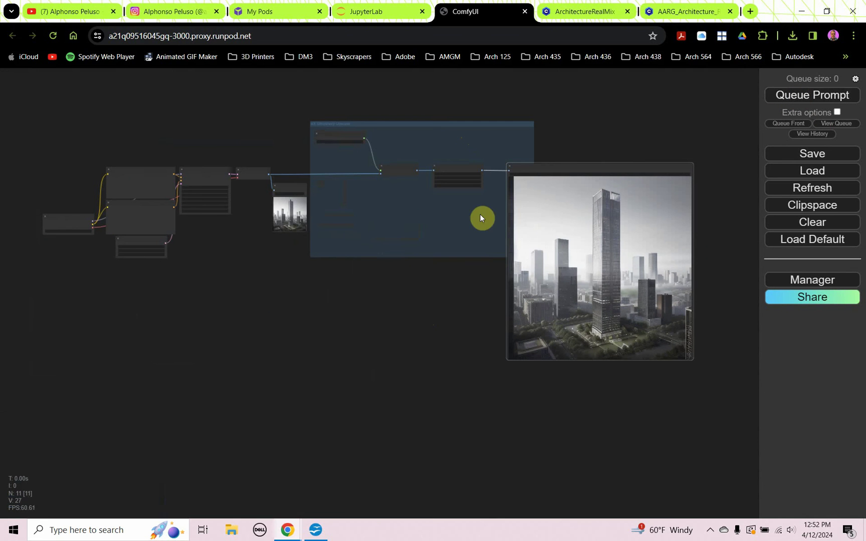
scroll(291, 211, "down", 1)
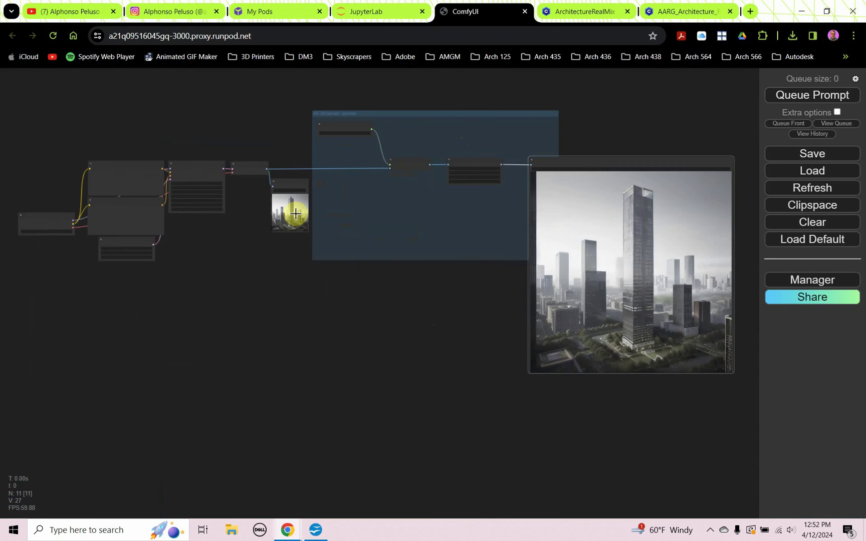
scroll(678, 365, "up", 4)
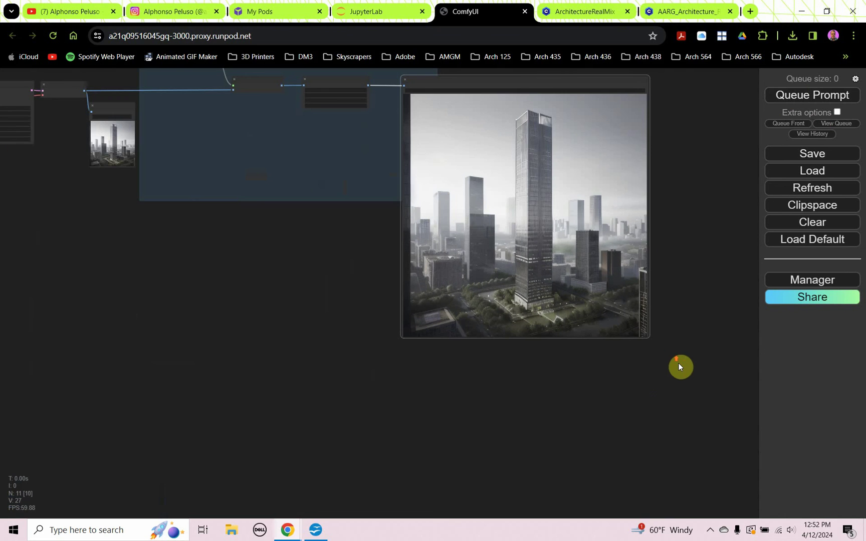
Step: Enlarge the Save Image preview further and queue another generation run
left_click_drag(647, 336, 770, 442)
scroll(226, 333, "down", 5)
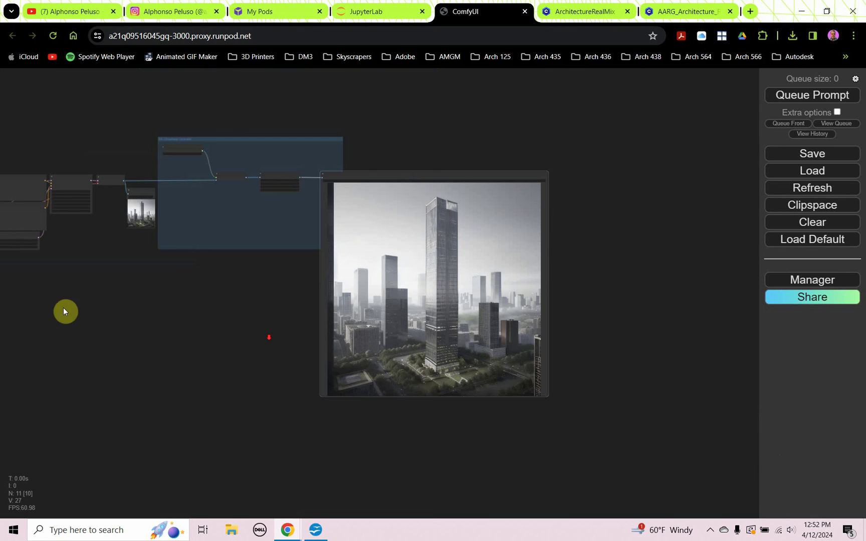
left_click_drag(546, 400, 627, 489)
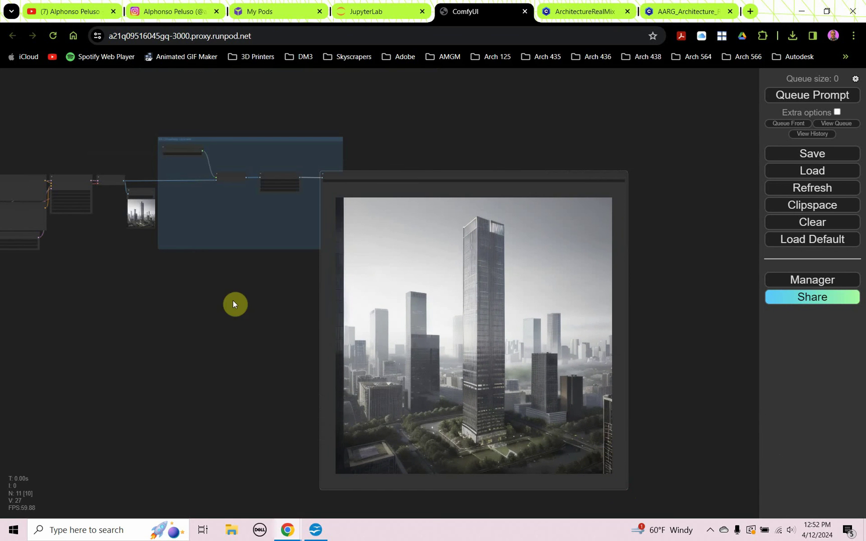
scroll(232, 301, "down", 2)
left_click_drag(270, 269, 263, 266)
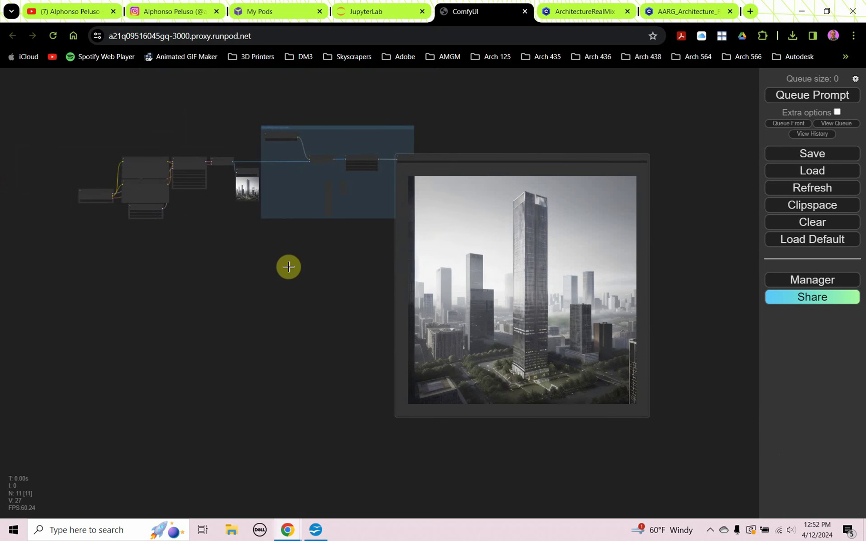
left_click(770, 101)
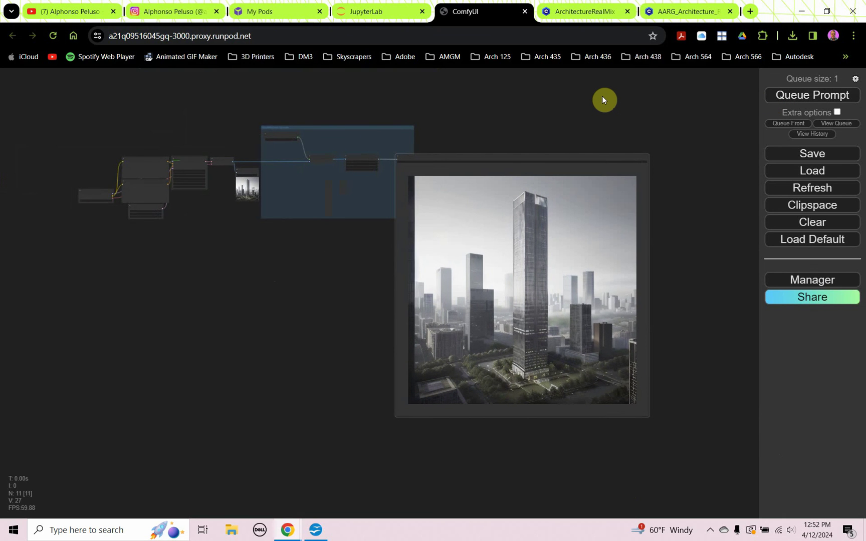